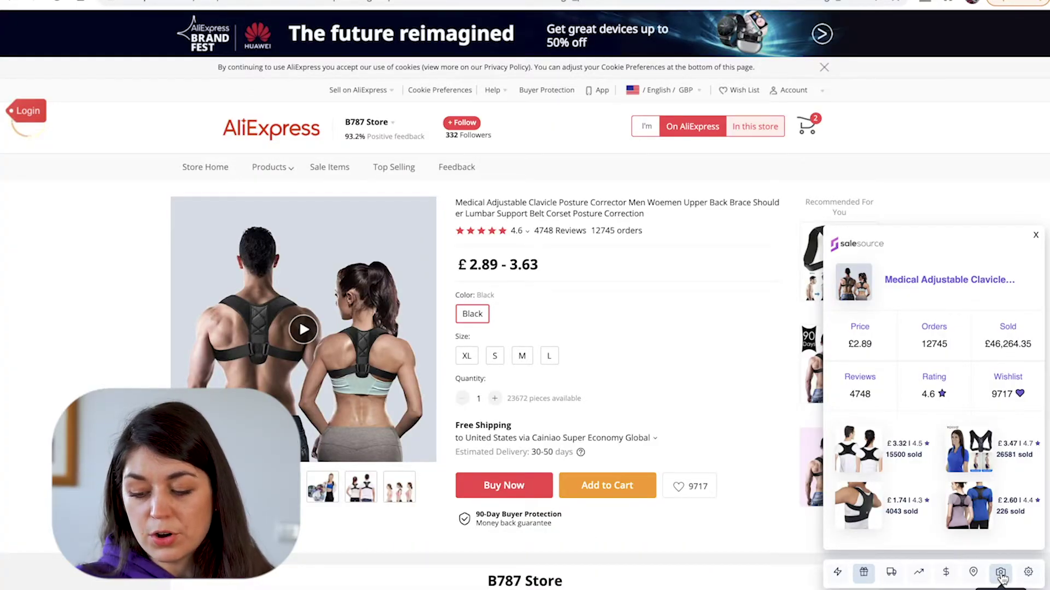
# Download the six product images of the posture corrector listing
pyautogui.click(1001, 575)
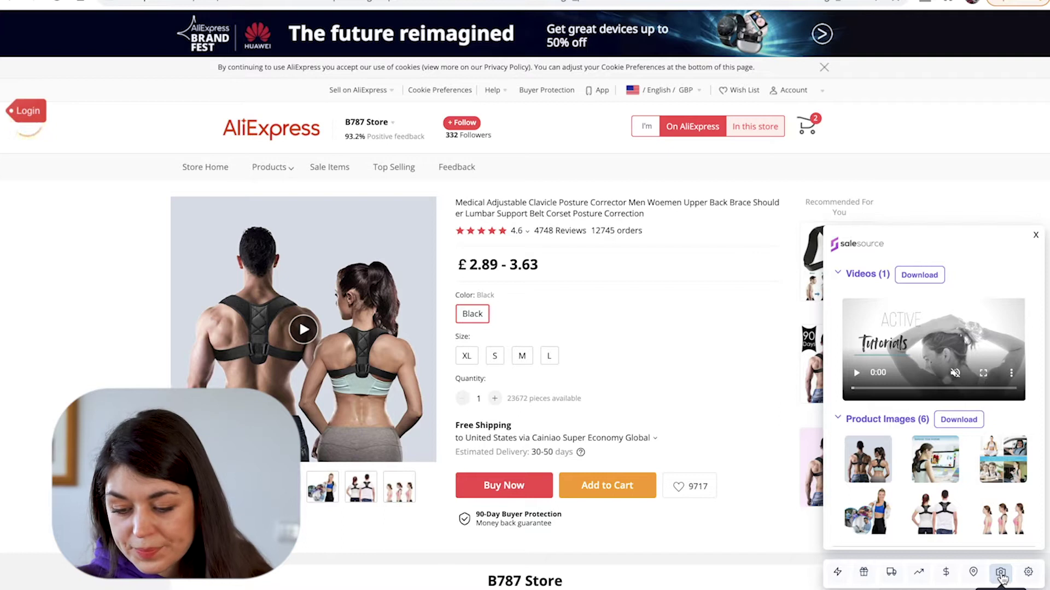
pyautogui.scroll(-2, 978, 498)
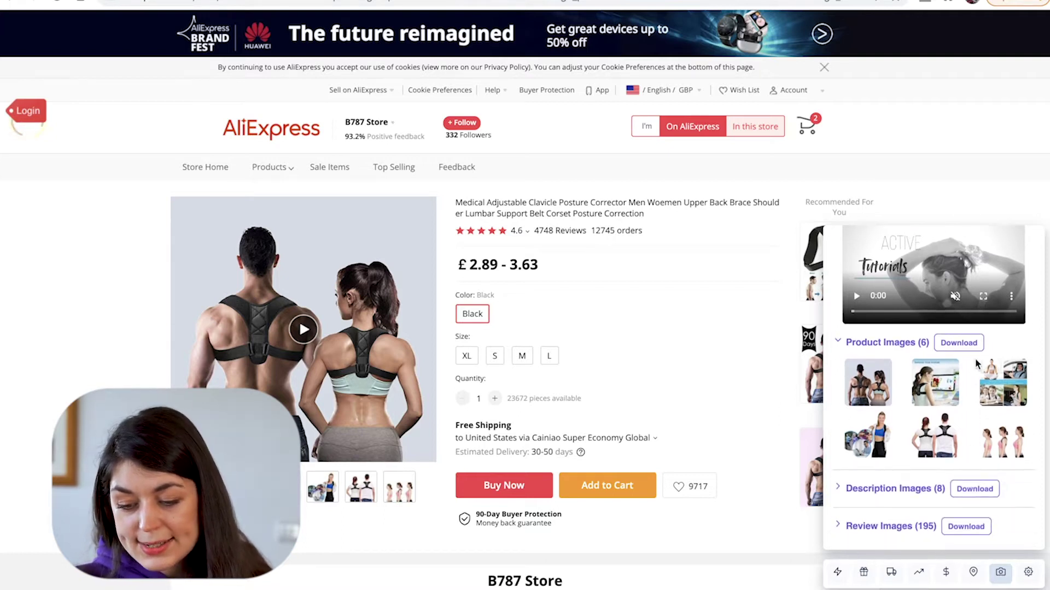
pyautogui.click(961, 347)
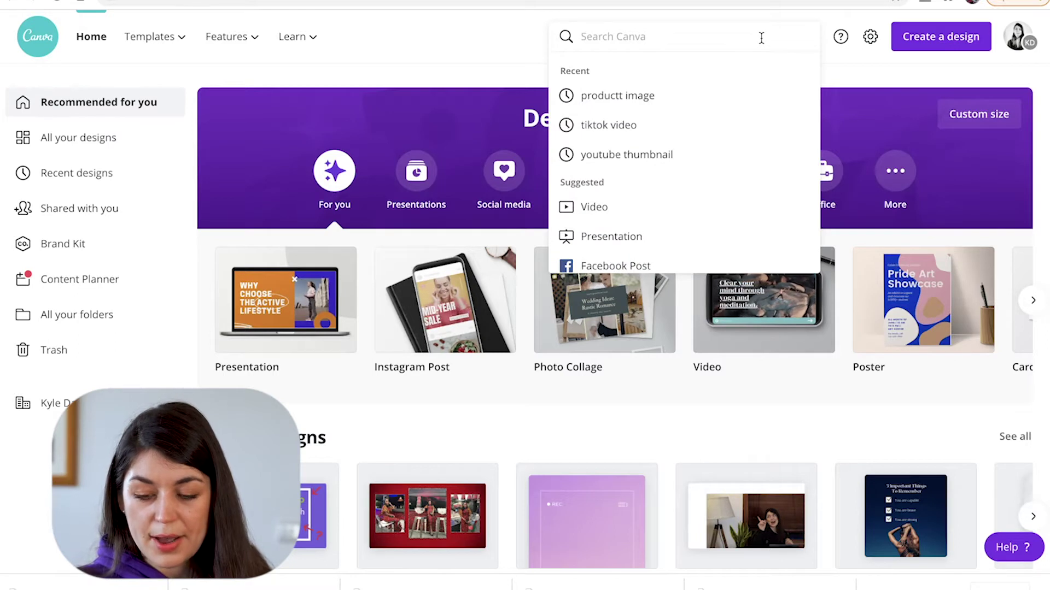
# In Canva, search for "product image" and create a blank Amazon Product Image design
pyautogui.write('product image')
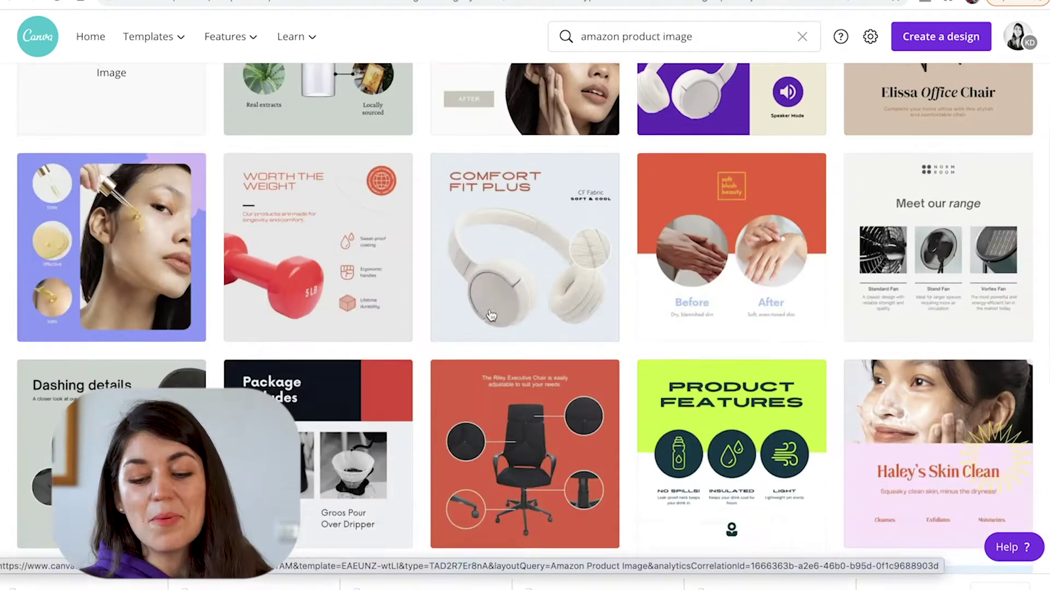
pyautogui.scroll(3, 487, 314)
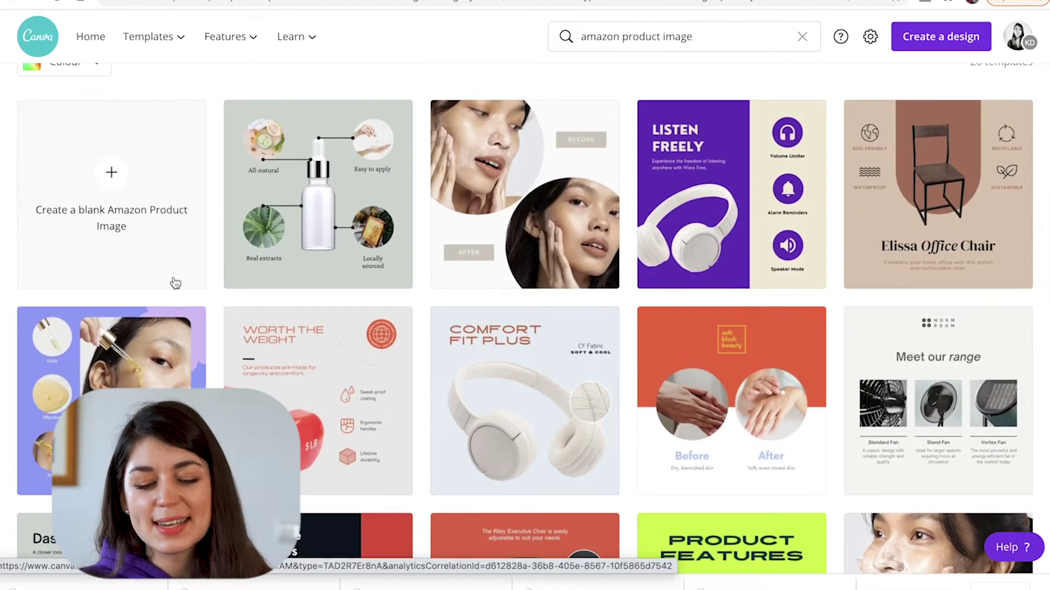
pyautogui.click(111, 174)
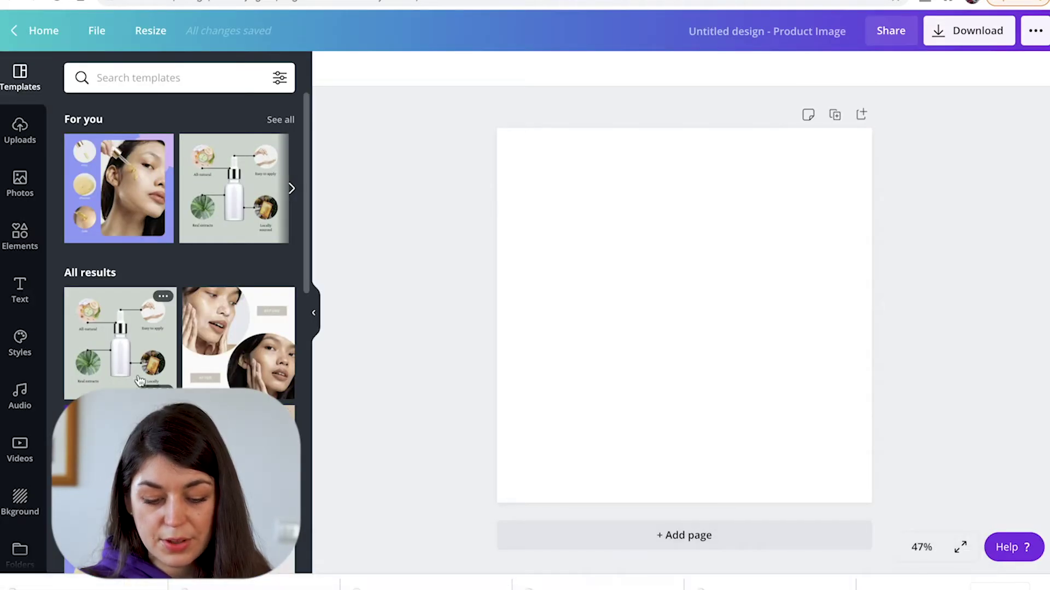
# Upload the downloaded posture corrector images to the design's media uploads
pyautogui.click(20, 130)
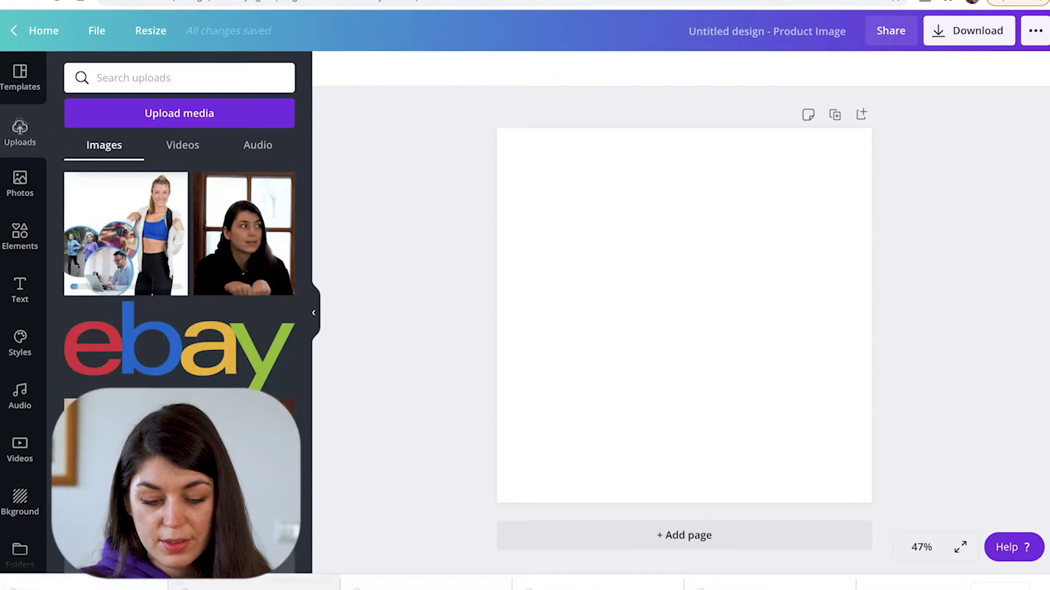
pyautogui.moveTo(254, 580); pyautogui.dragTo(241, 427)
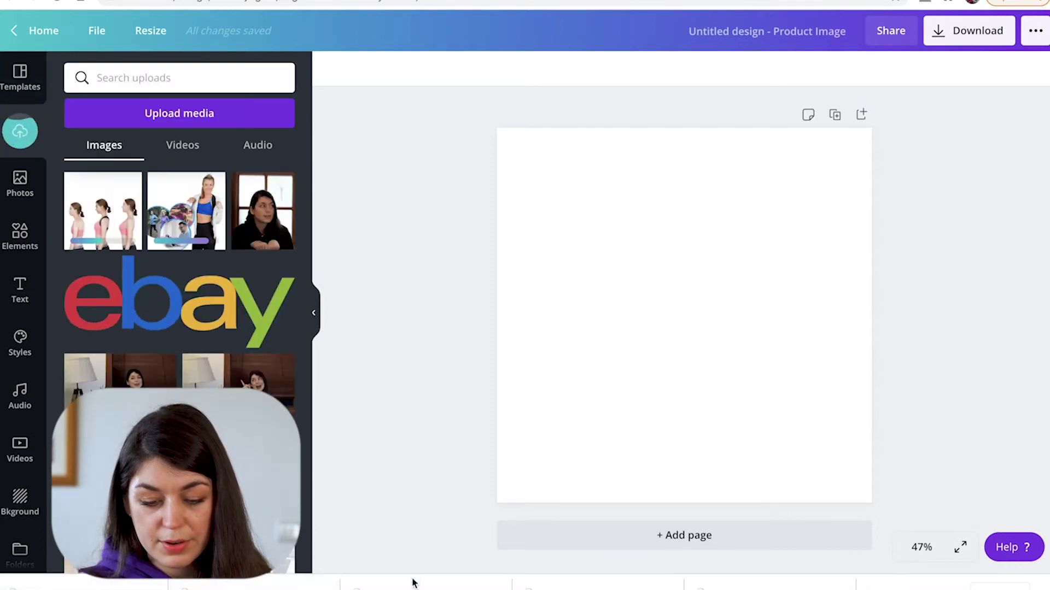
pyautogui.click(186, 289)
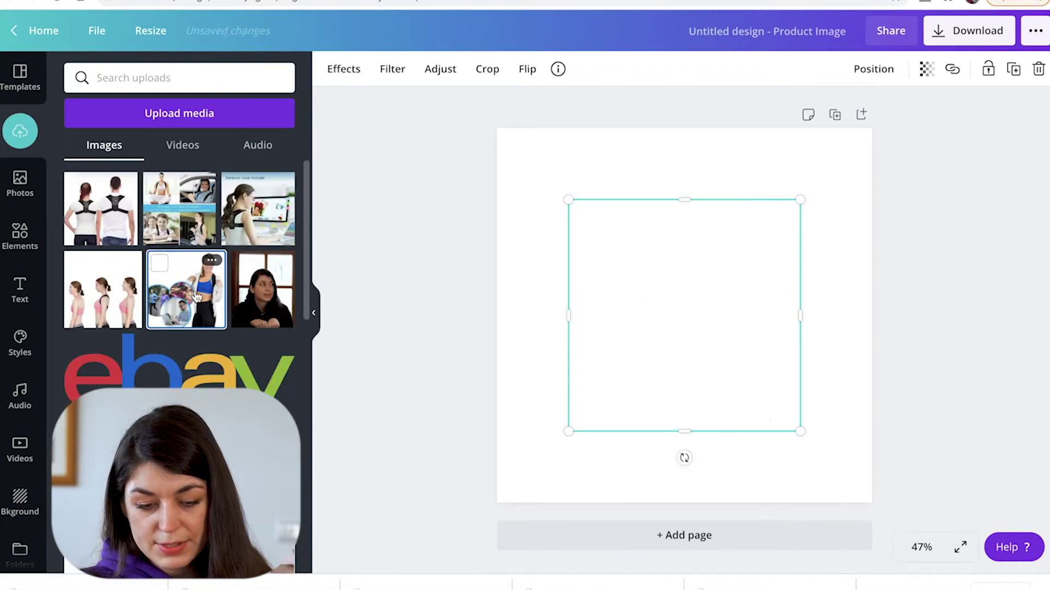
pyautogui.click(132, 301)
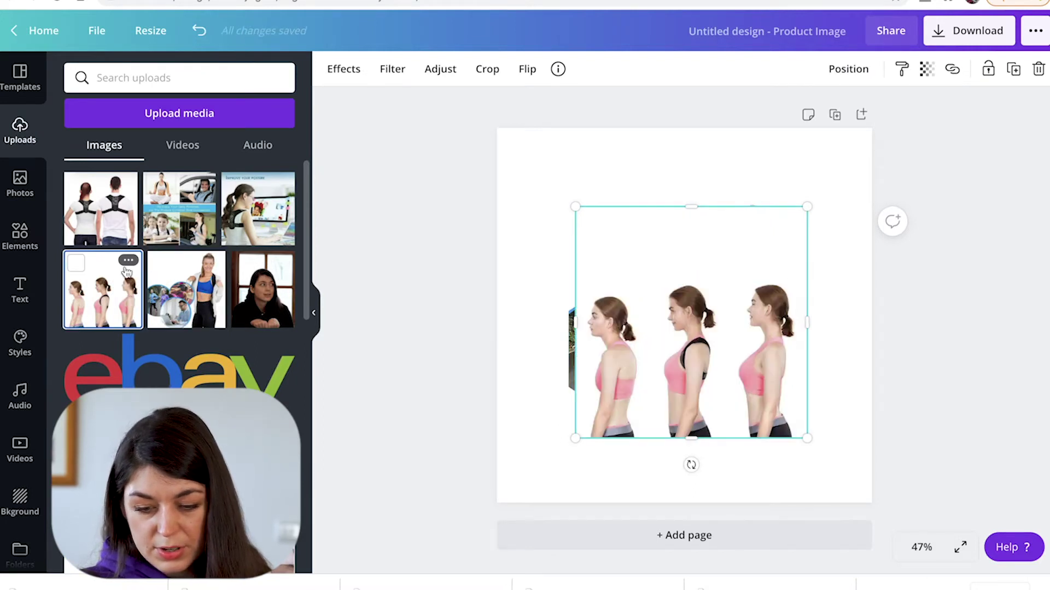
pyautogui.hotkey('ctrl', 'z')
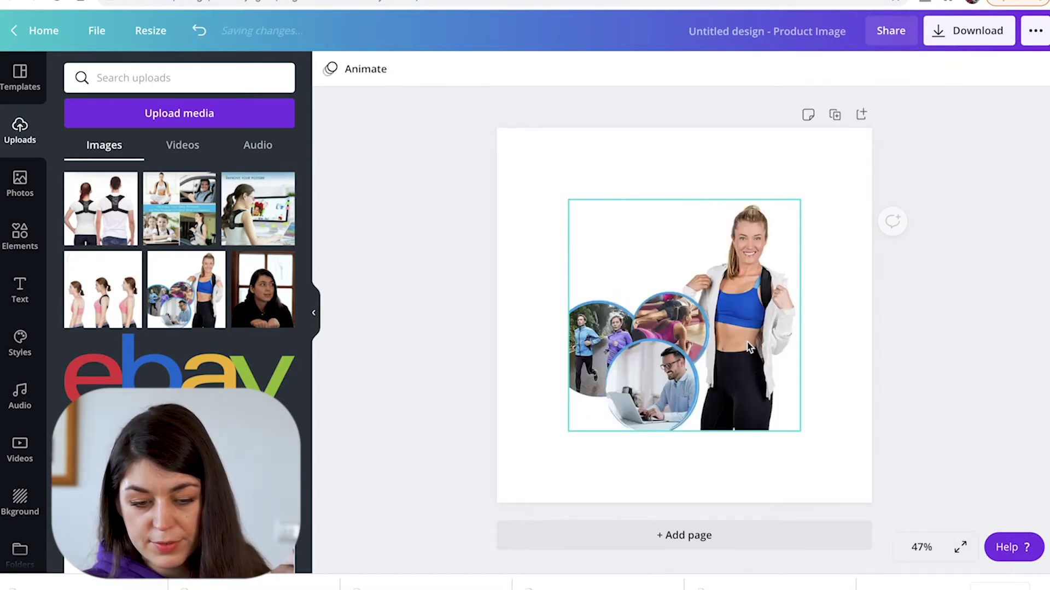
pyautogui.hotkey('ctrl', 'z')
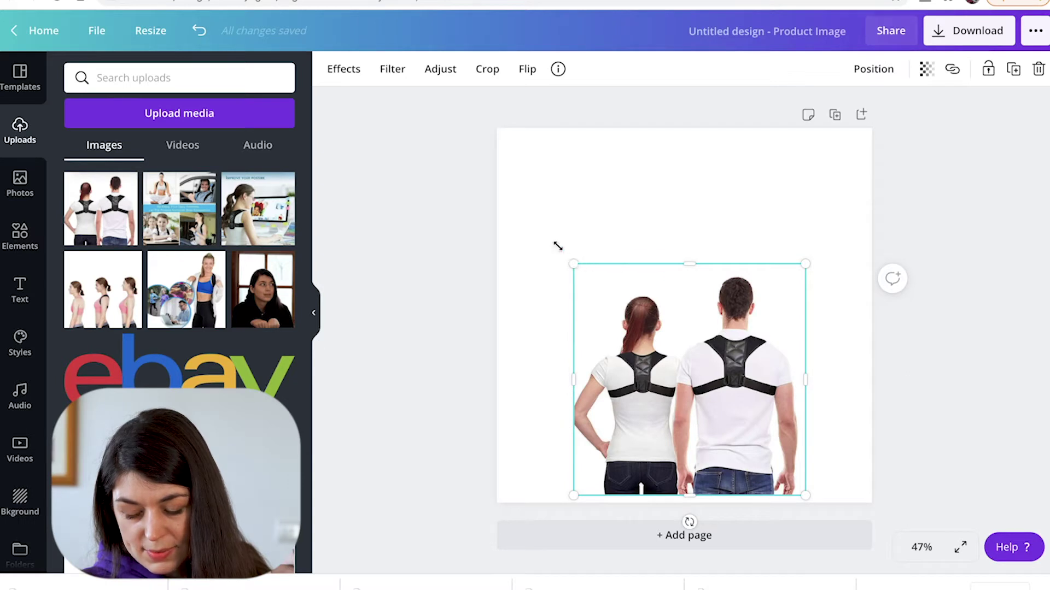
# Enlarge the back-view couple photo at the page's lower right corner and remove its background
pyautogui.moveTo(558, 246); pyautogui.dragTo(508, 188)
pyautogui.click(344, 68)
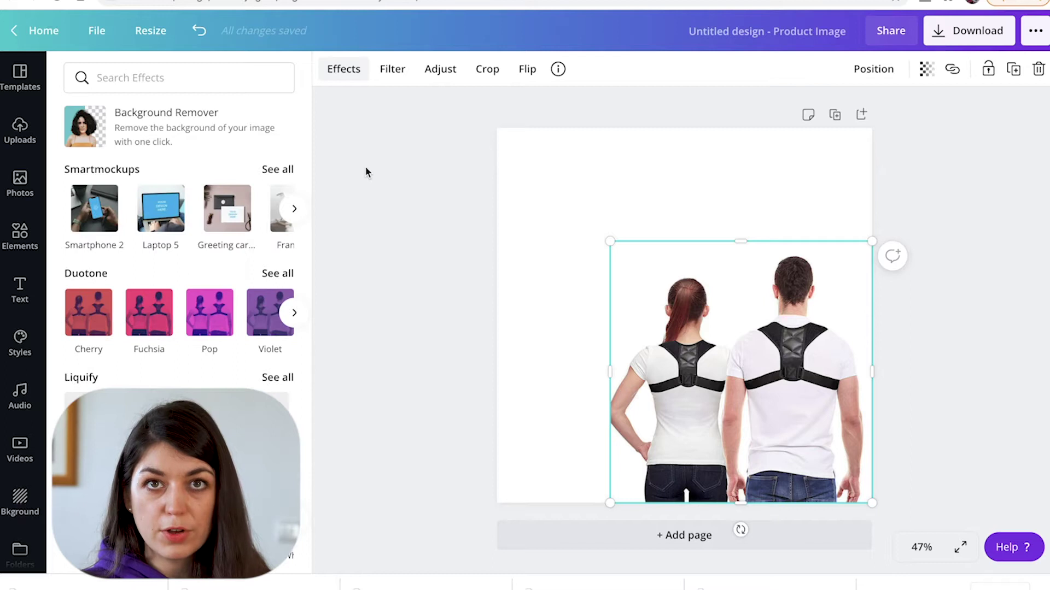
pyautogui.click(248, 141)
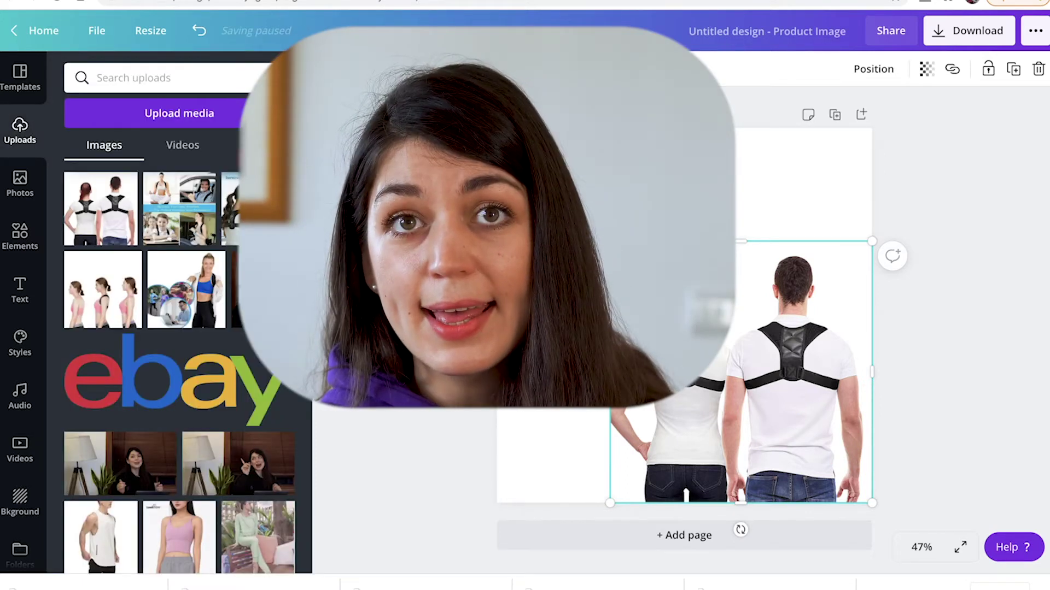
pyautogui.press('Escape')
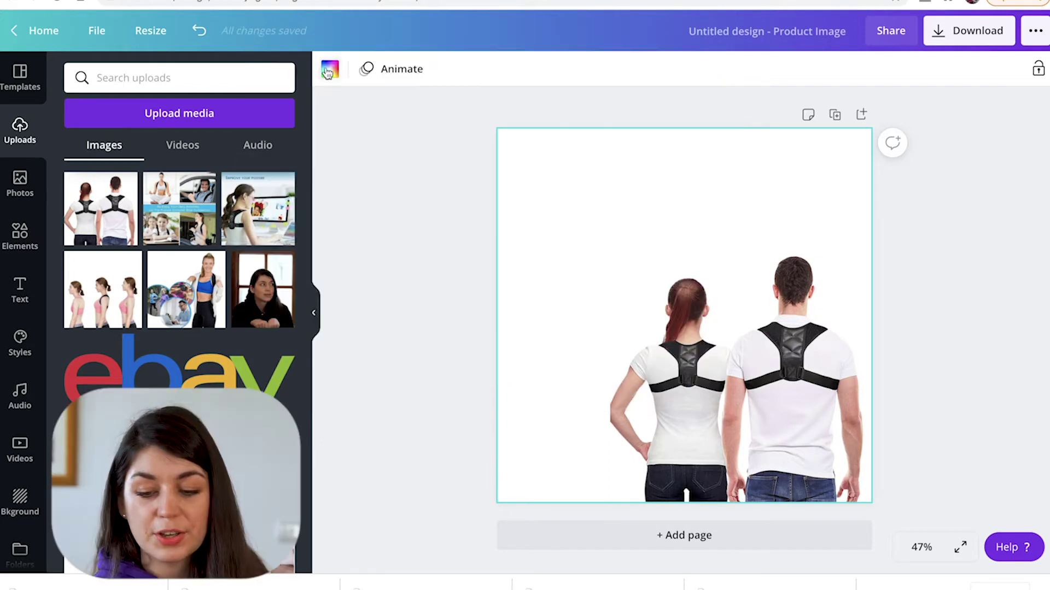
# Set the page background to a custom pale teal, about #BFE0E1
pyautogui.click(328, 70)
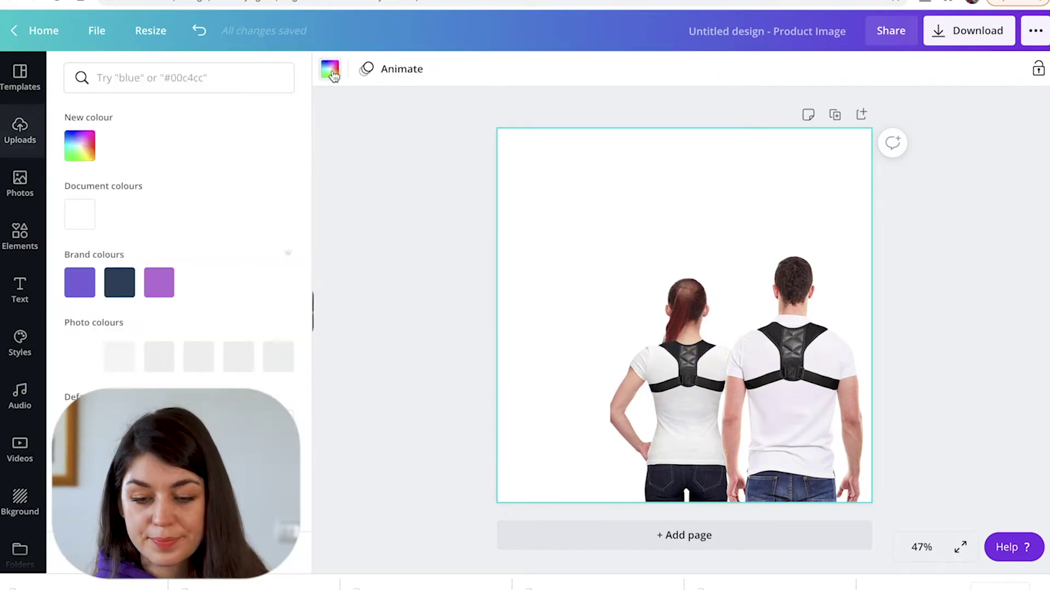
pyautogui.click(198, 332)
pyautogui.click(238, 332)
pyautogui.click(80, 122)
pyautogui.click(177, 247)
pyautogui.click(126, 167)
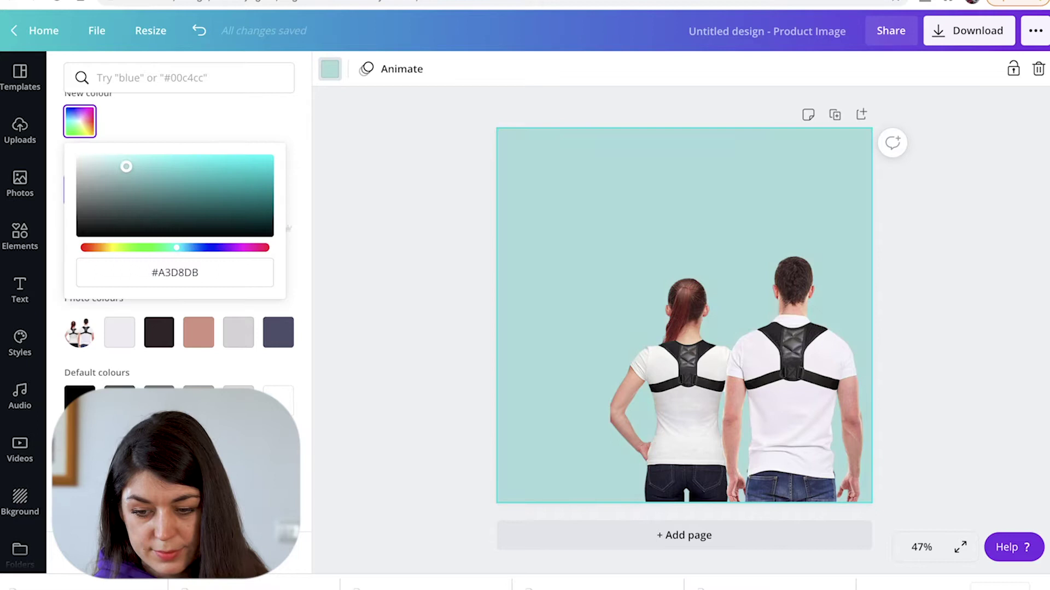
pyautogui.moveTo(127, 166); pyautogui.dragTo(107, 165)
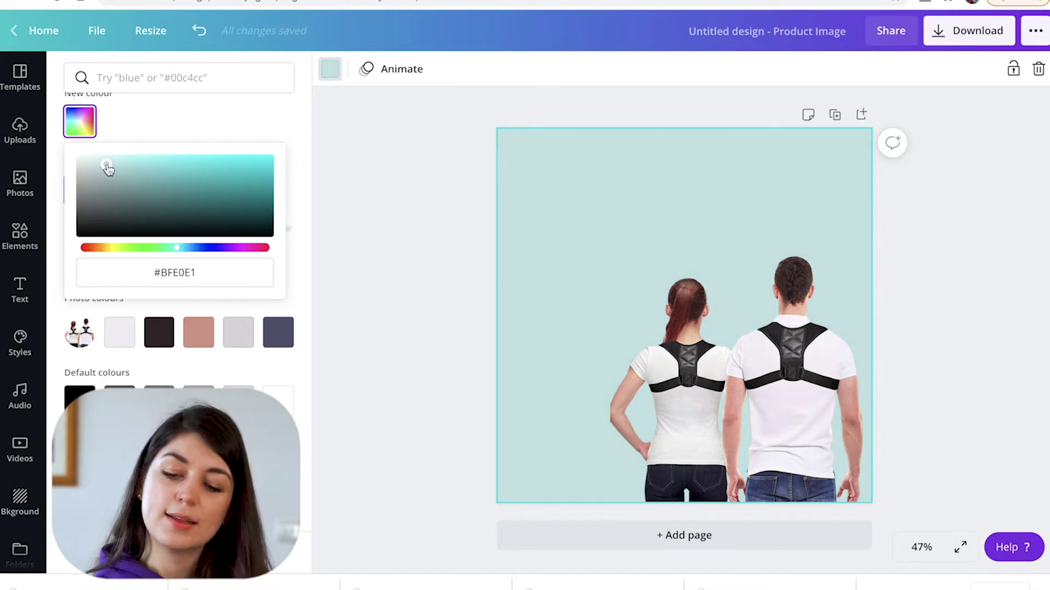
pyautogui.click(587, 381)
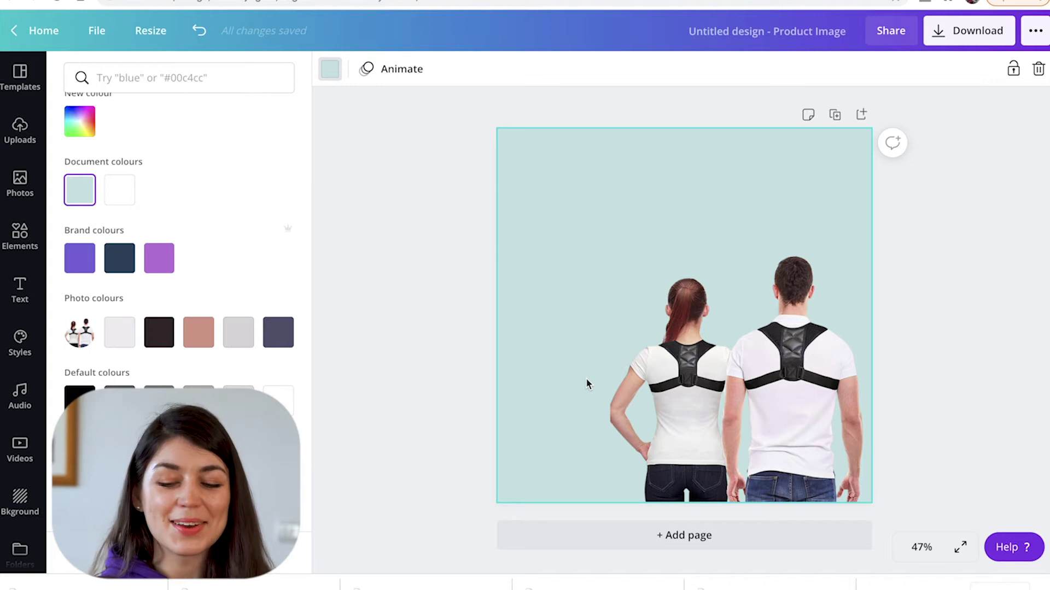
pyautogui.click(461, 445)
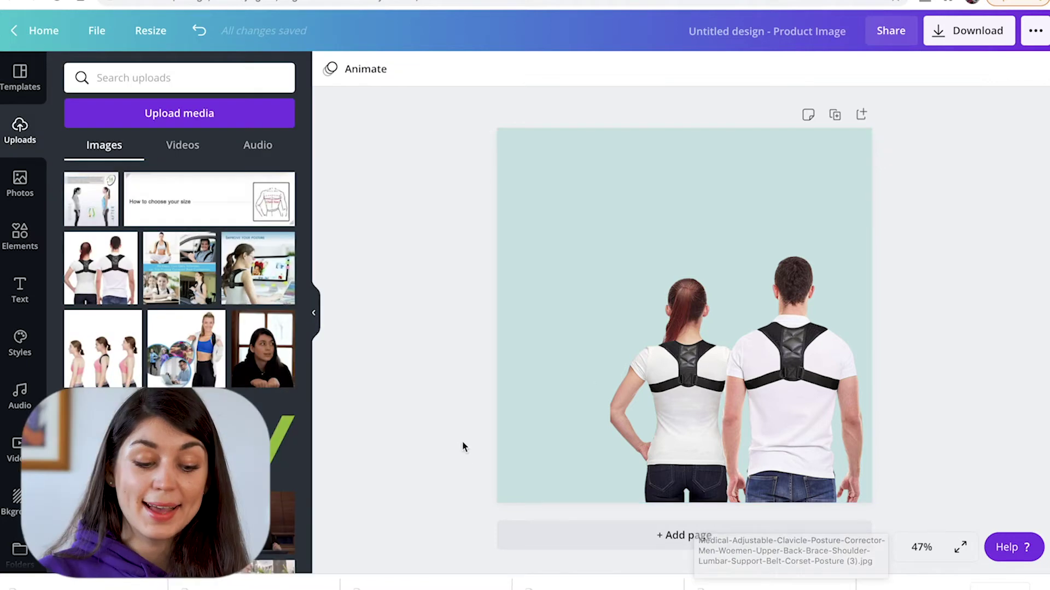
# Add a circular photo frame, shrink it and place it on the page beside the woman
pyautogui.click(20, 237)
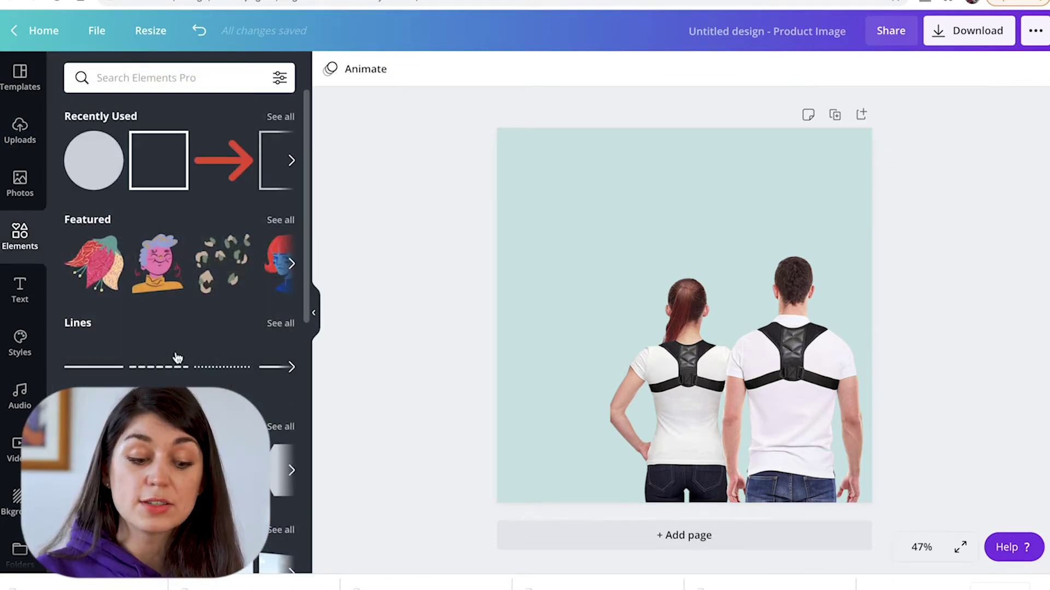
pyautogui.scroll(-3, 172, 356)
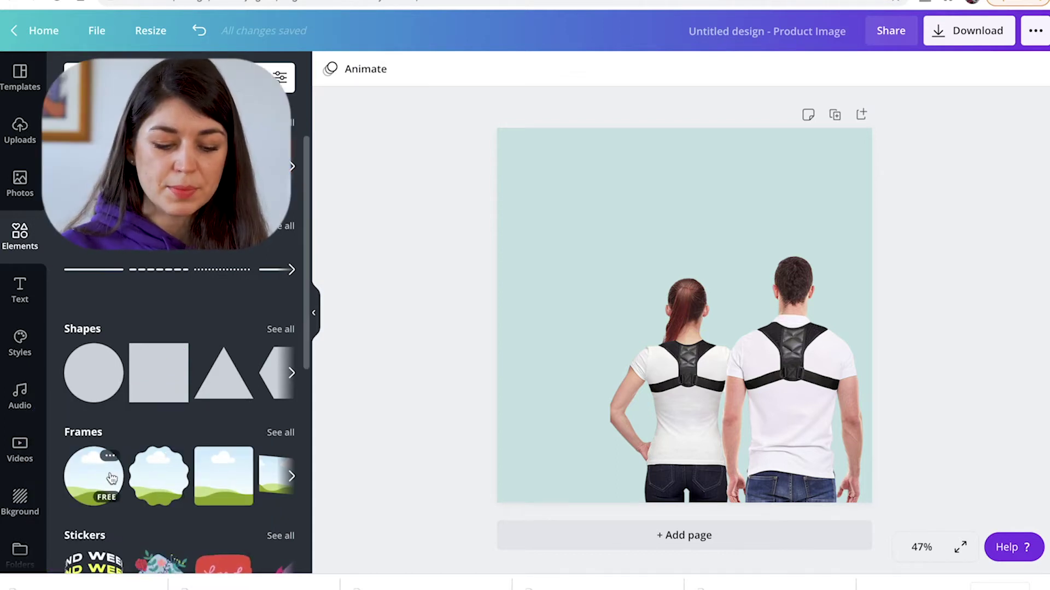
pyautogui.click(92, 474)
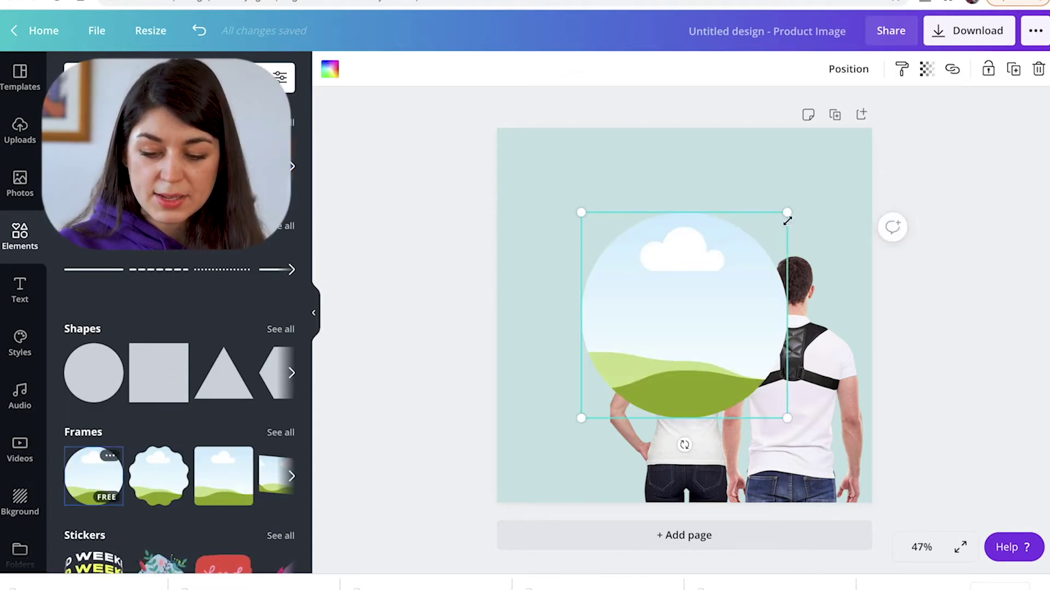
pyautogui.moveTo(787, 212); pyautogui.dragTo(684, 297)
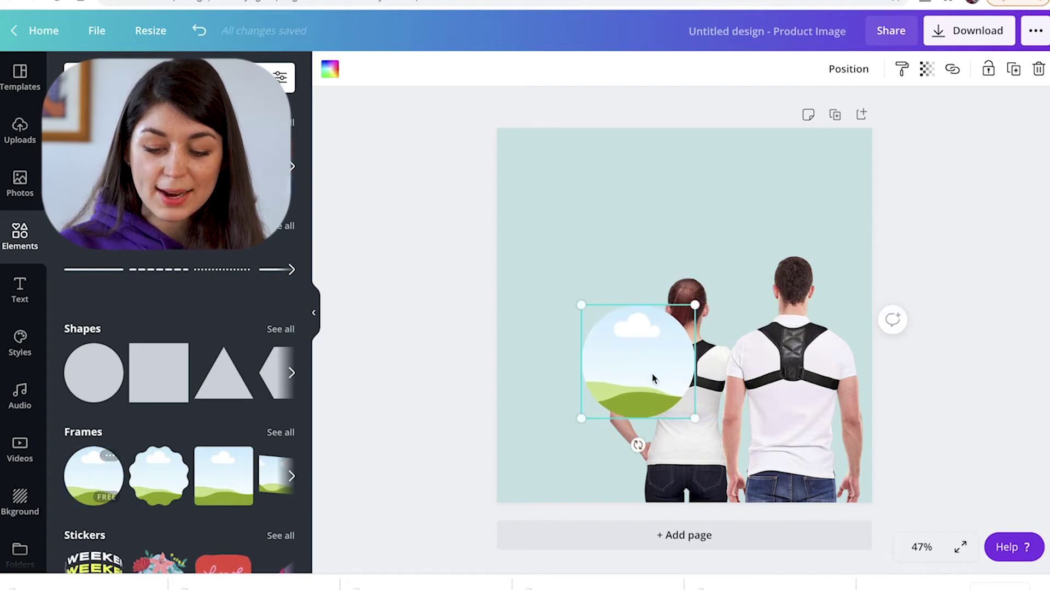
pyautogui.moveTo(651, 375); pyautogui.dragTo(572, 414)
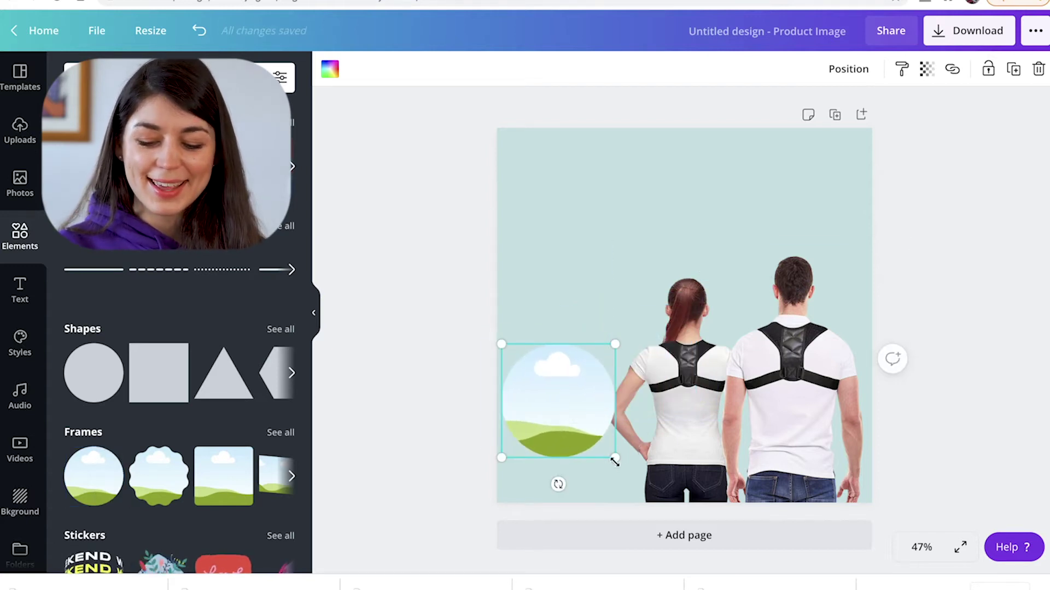
pyautogui.moveTo(616, 460); pyautogui.dragTo(583, 427)
pyautogui.moveTo(555, 392)
pyautogui.mouseDown()
pyautogui.moveTo(572, 417)
pyautogui.moveTo(569, 383)
pyautogui.mouseUp()
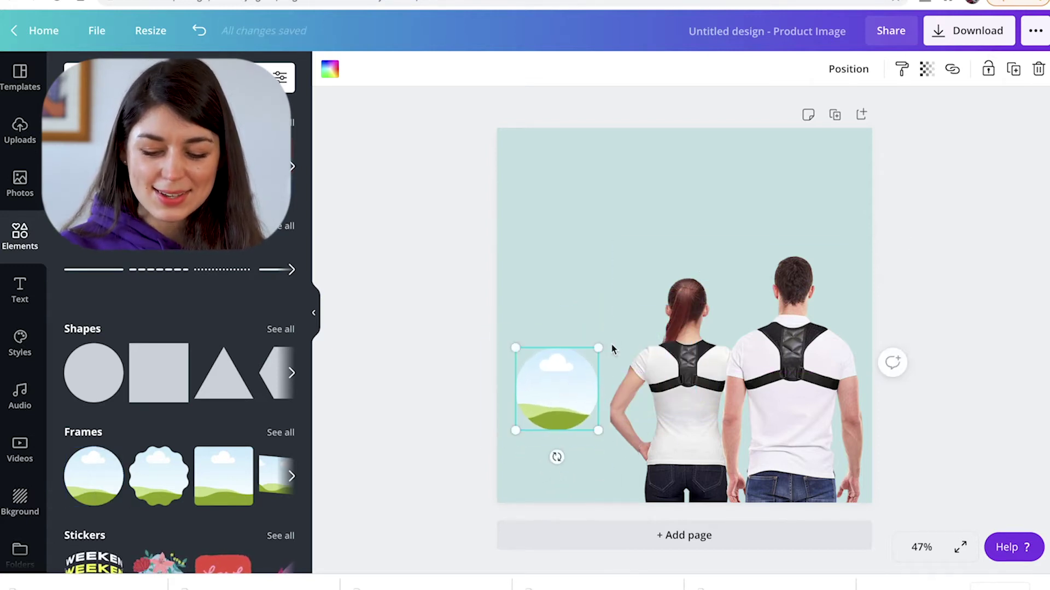
pyautogui.moveTo(598, 345); pyautogui.dragTo(611, 333)
# Duplicate the circular frame twice and space the three frames evenly in a column along the page's left edge
pyautogui.moveTo(579, 409); pyautogui.dragTo(562, 185)
pyautogui.press('super+d')
pyautogui.press('super+d')
pyautogui.moveTo(569, 294); pyautogui.dragTo(569, 300)
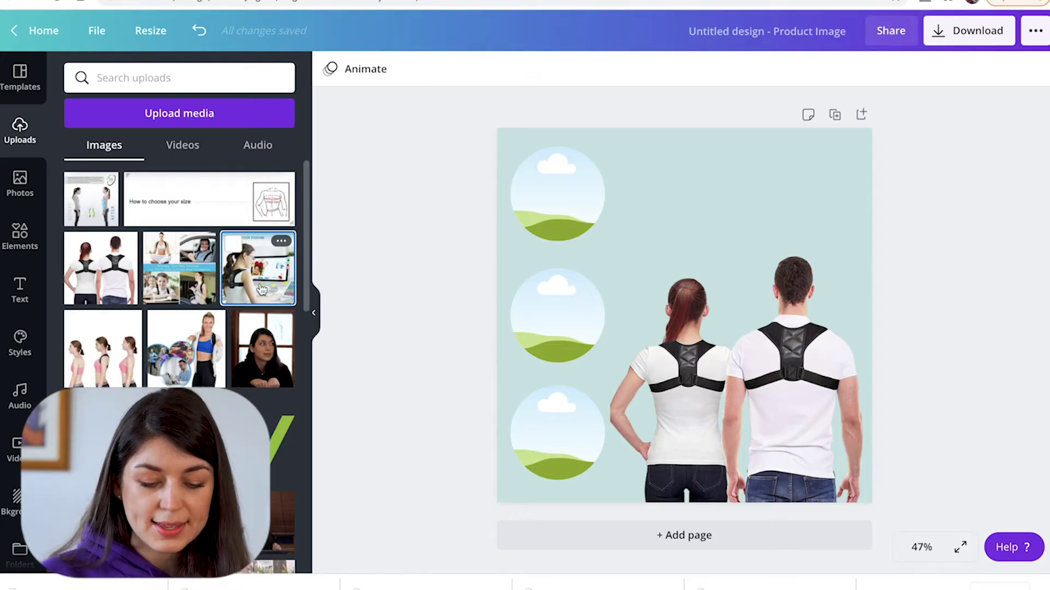
# Fill the middle frame with the photo of the woman at the computer and adjust its crop
pyautogui.moveTo(261, 289); pyautogui.dragTo(543, 314)
pyautogui.doubleClick(544, 315)
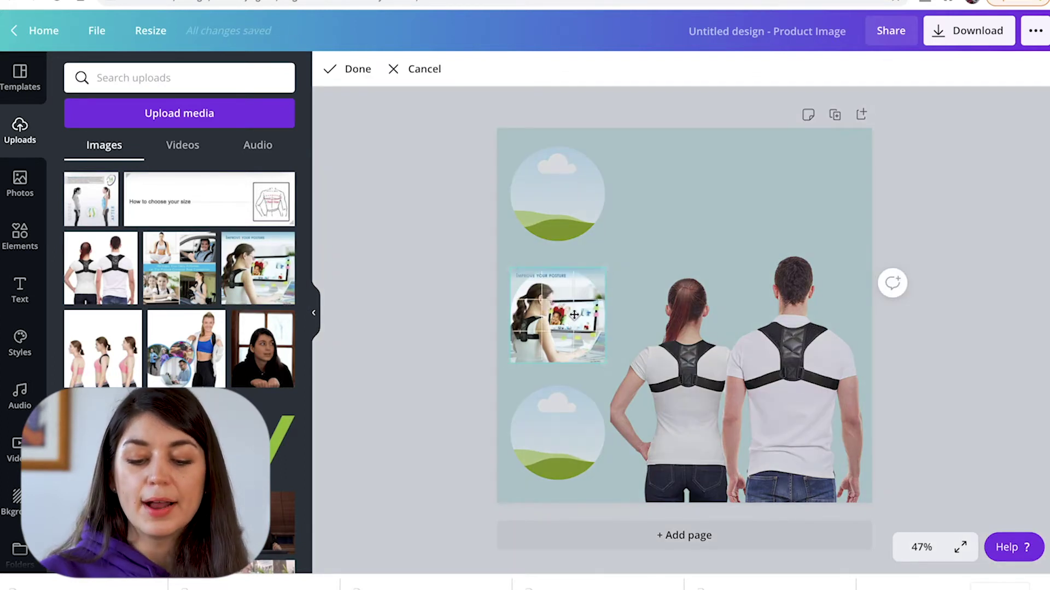
pyautogui.click(451, 385)
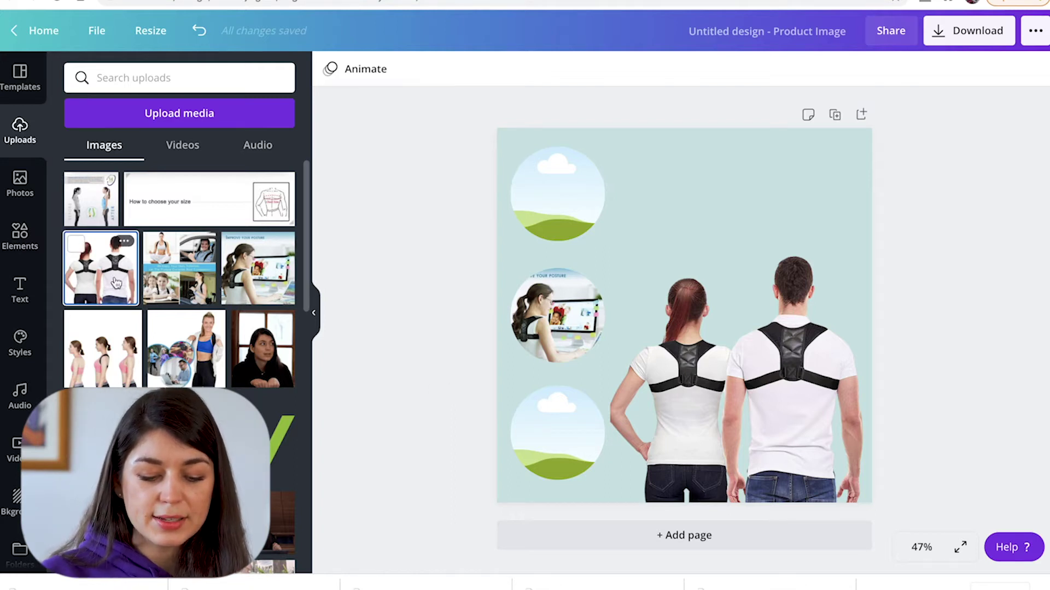
# Fill the bottom frame with the back-view couple photo and enlarge it around the man's posture corrector
pyautogui.moveTo(116, 283); pyautogui.dragTo(553, 418)
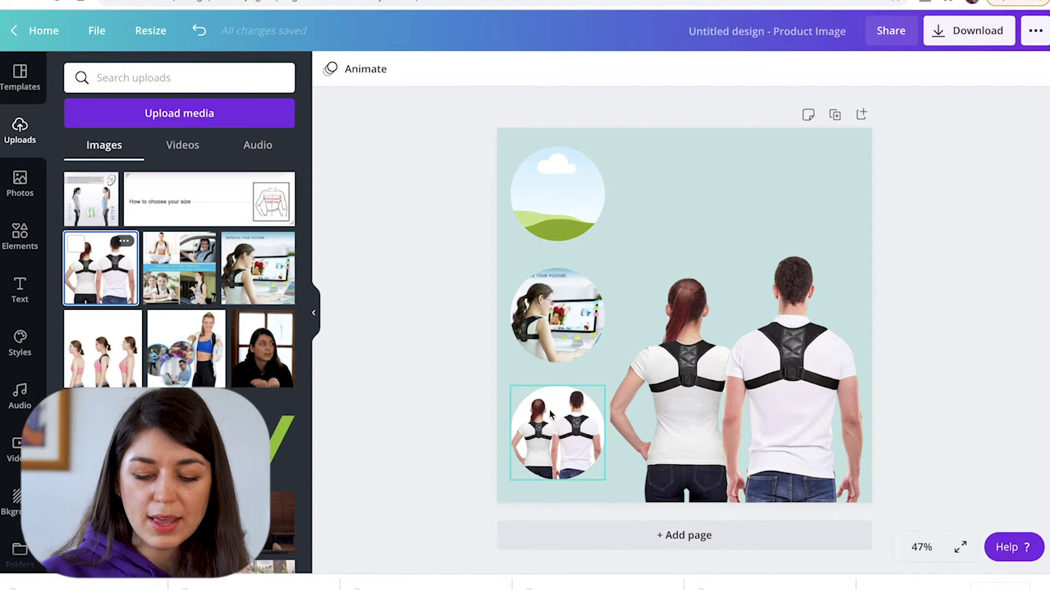
pyautogui.doubleClick(554, 419)
pyautogui.moveTo(702, 539); pyautogui.dragTo(582, 481)
pyautogui.moveTo(630, 327); pyautogui.dragTo(654, 309)
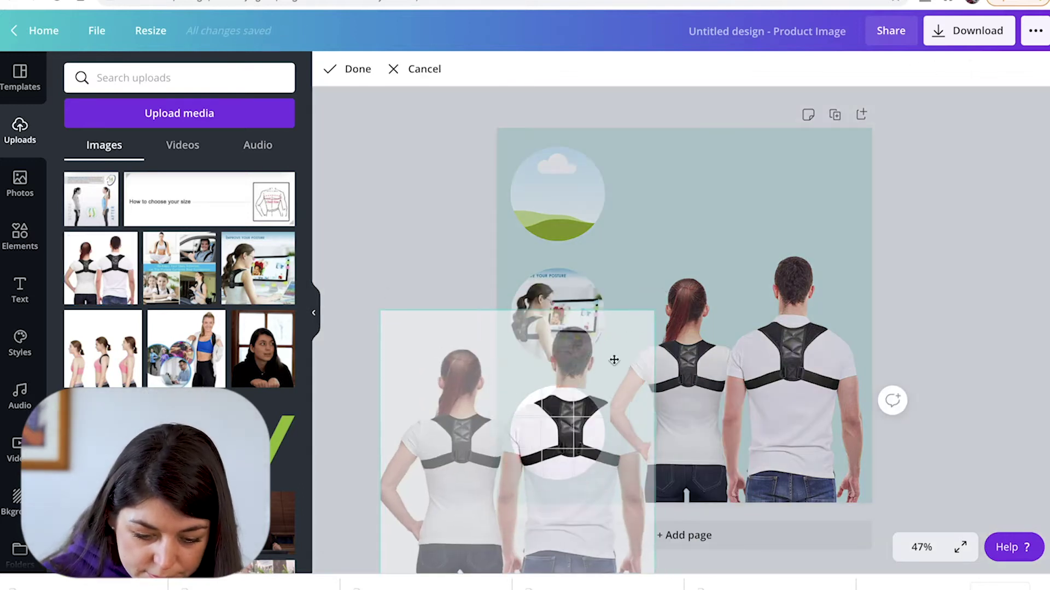
pyautogui.moveTo(614, 361); pyautogui.dragTo(599, 356)
pyautogui.moveTo(640, 311); pyautogui.dragTo(697, 247)
pyautogui.click(406, 260)
# Refine the bottom frame's crop to a close-up of the man's posture corrector and tilt it slightly
pyautogui.doubleClick(557, 424)
pyautogui.moveTo(436, 367); pyautogui.dragTo(398, 405)
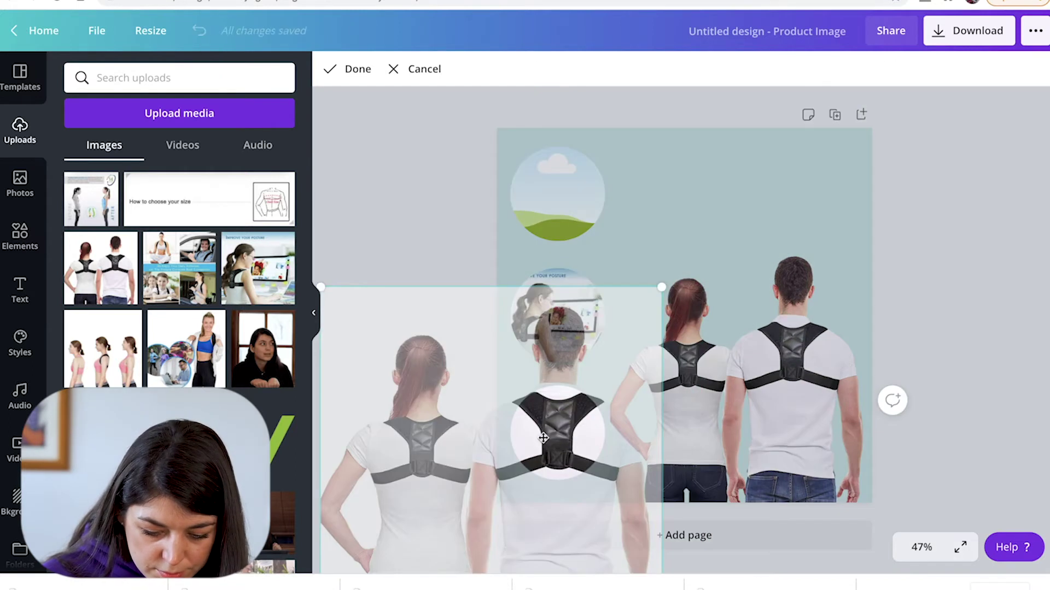
pyautogui.press('Return')
pyautogui.moveTo(557, 504); pyautogui.dragTo(581, 502)
pyautogui.doubleClick(562, 428)
pyautogui.moveTo(610, 265); pyautogui.dragTo(613, 250)
pyautogui.press('Return')
pyautogui.doubleClick(569, 416)
pyautogui.press('Escape')
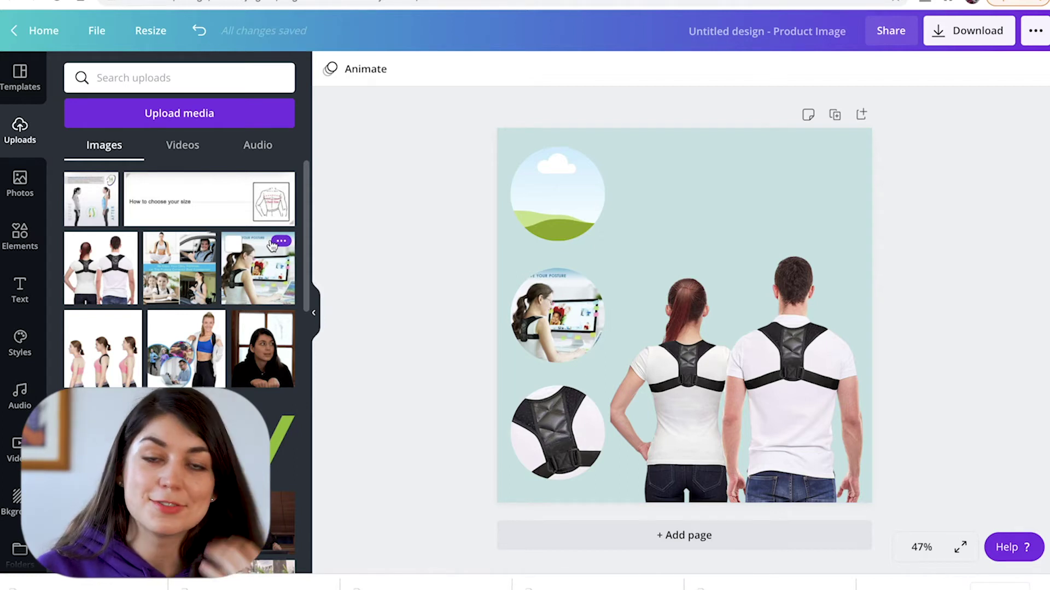
# Fill the top frame with the side-view photo of three women in pink tops and adjust its crop
pyautogui.moveTo(91, 199); pyautogui.dragTo(558, 191)
pyautogui.click(425, 182)
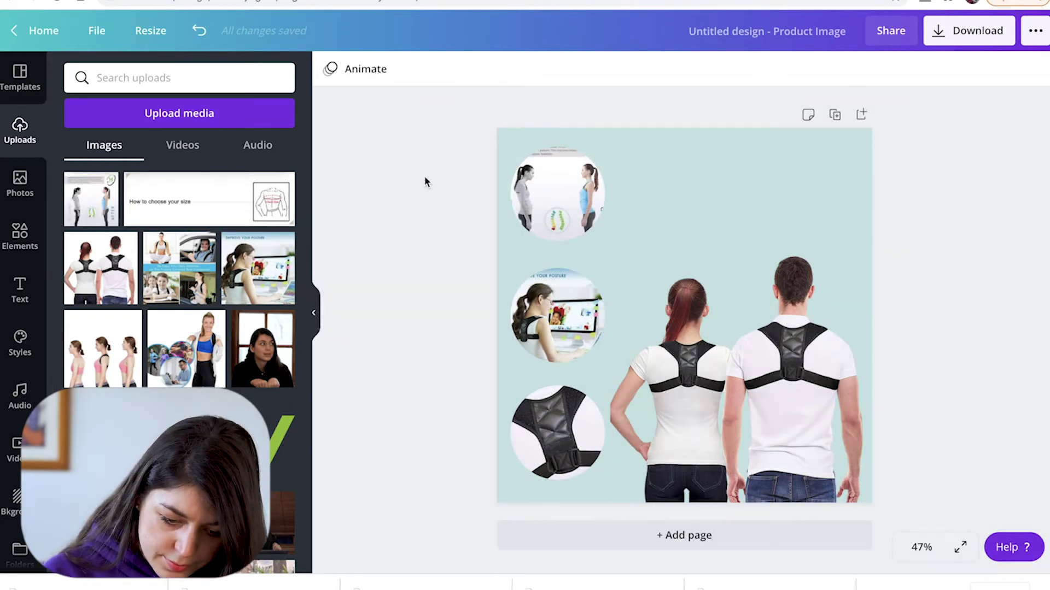
pyautogui.moveTo(102, 349); pyautogui.dragTo(549, 199)
pyautogui.moveTo(610, 137); pyautogui.dragTo(606, 142)
pyautogui.click(620, 138)
pyautogui.moveTo(569, 167); pyautogui.dragTo(570, 166)
pyautogui.click(619, 137)
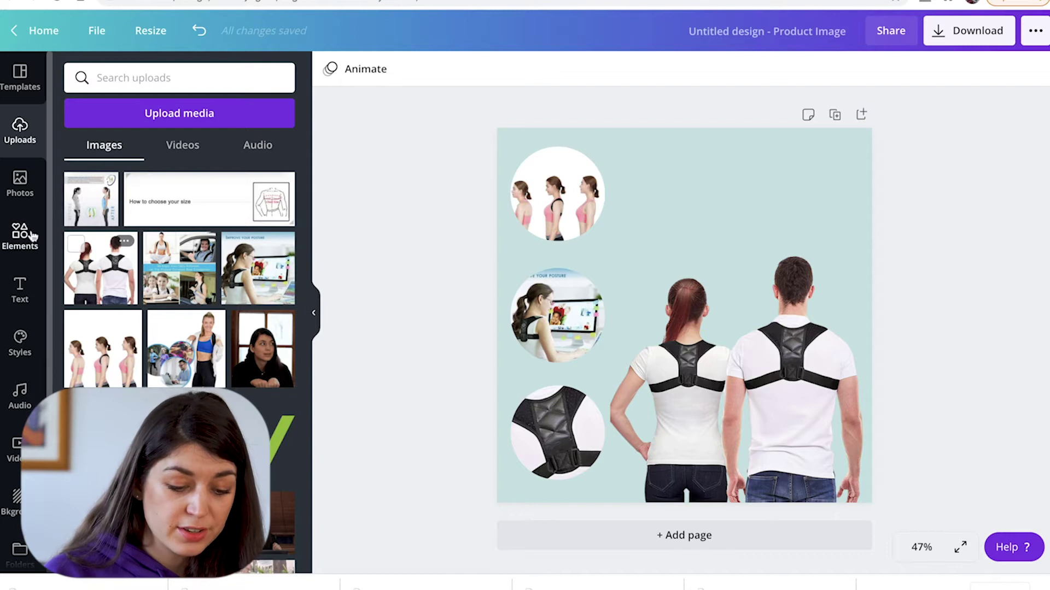
# Search the elements for arrows and place a thin arrow between the middle frame and the woman's back
pyautogui.click(11, 254)
pyautogui.click(132, 78)
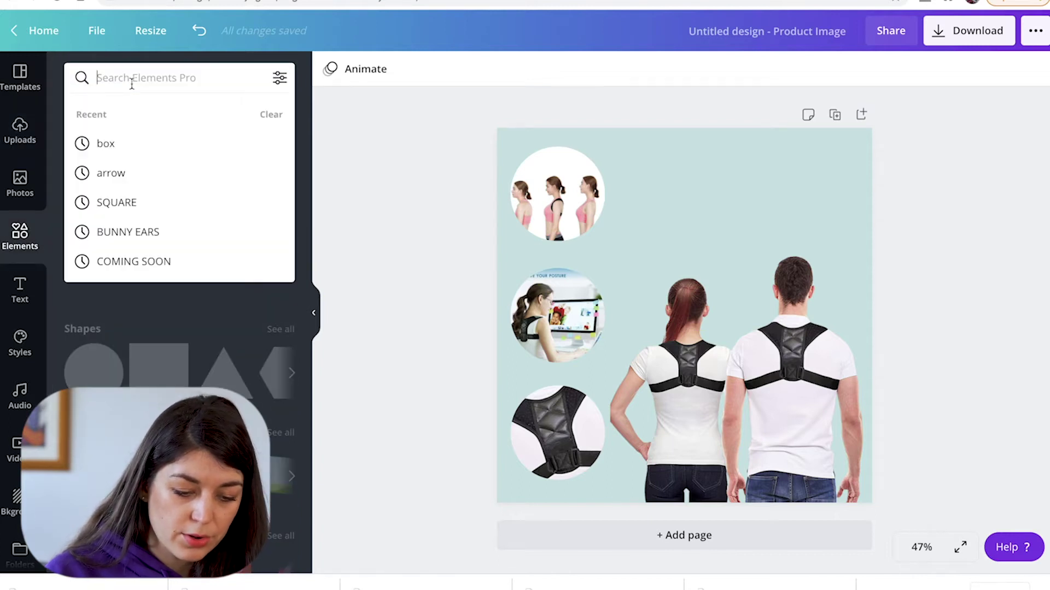
pyautogui.write('arrows')
pyautogui.press('Return')
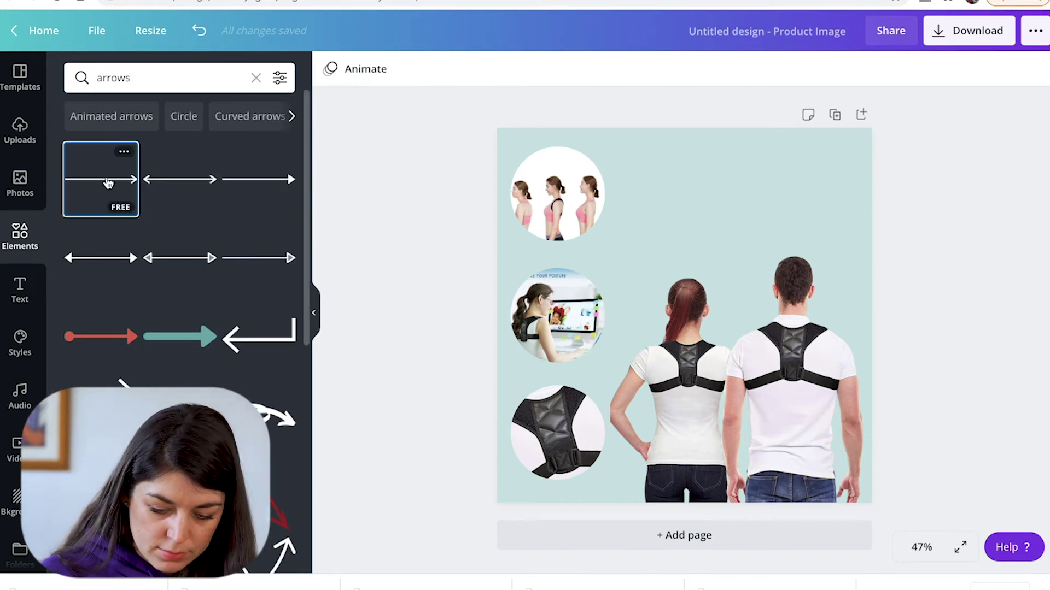
pyautogui.moveTo(108, 183); pyautogui.dragTo(634, 345)
# Colour the arrow red and add a second red arrow from the bottom frame to the woman's posture corrector
pyautogui.click(329, 70)
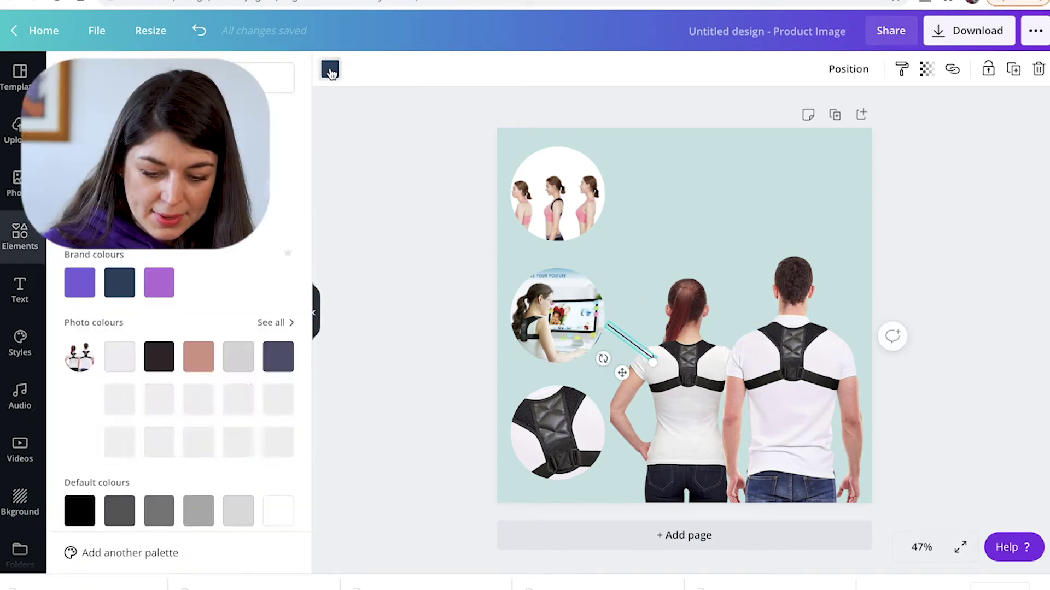
pyautogui.scroll(-3, 209, 298)
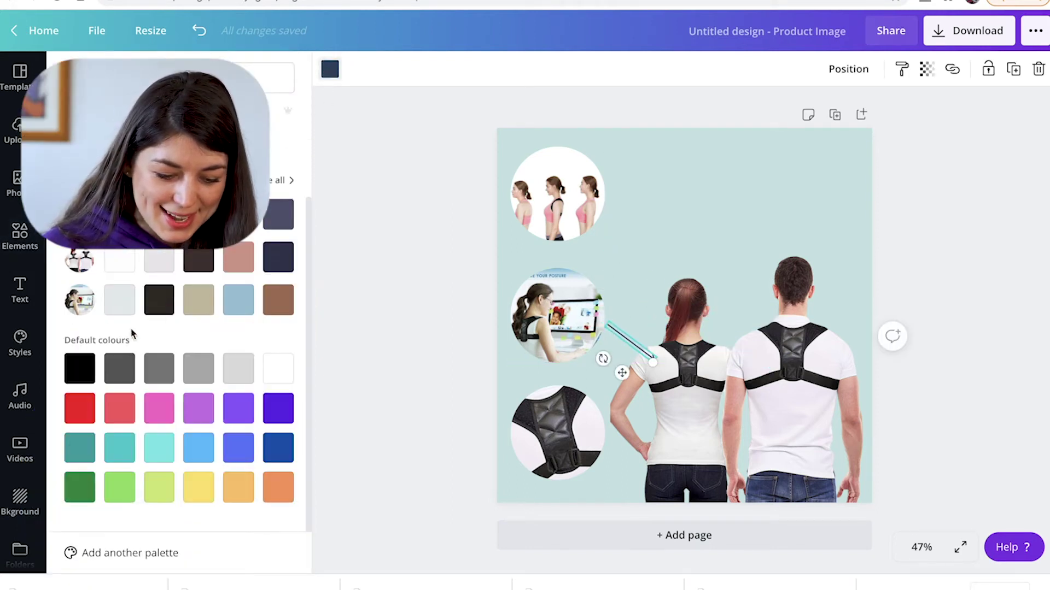
pyautogui.click(82, 402)
pyautogui.moveTo(647, 364); pyautogui.dragTo(630, 377)
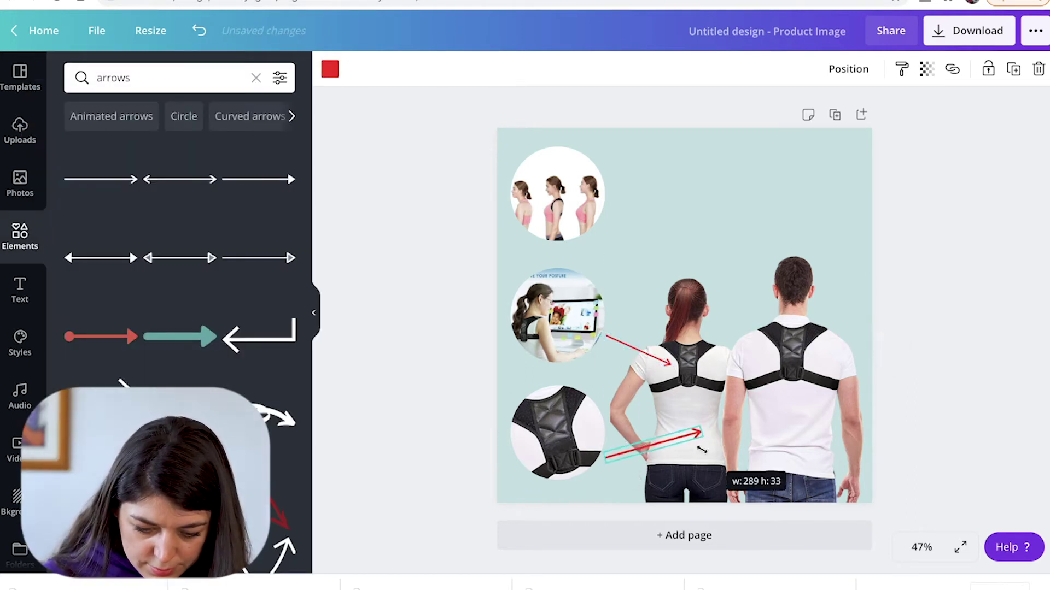
pyautogui.moveTo(690, 385); pyautogui.dragTo(684, 380)
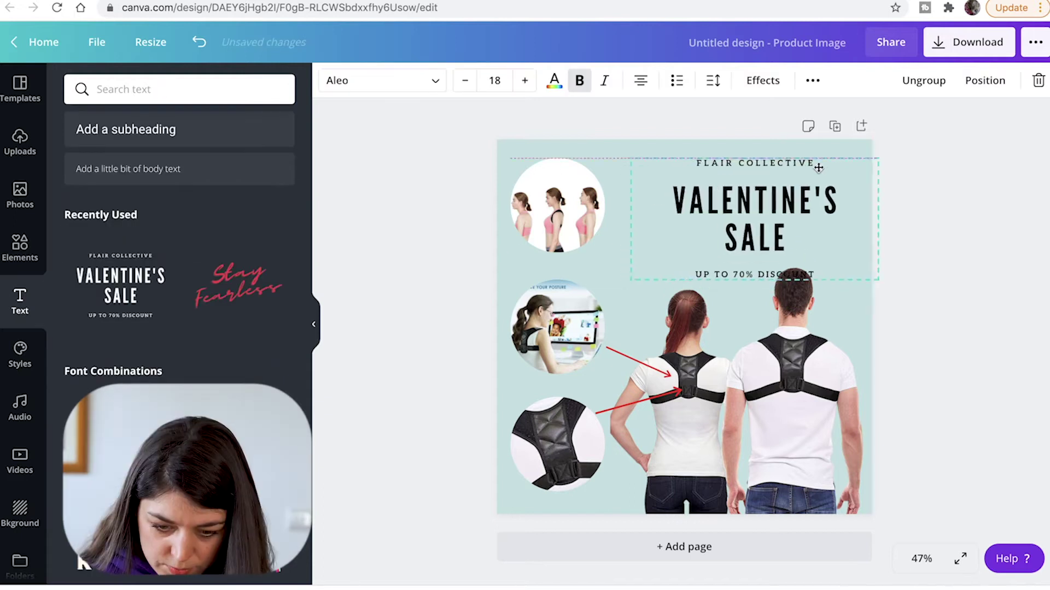
# Place the Valentine's Sale text combination above the couple and colour its text dark blue
pyautogui.moveTo(818, 169); pyautogui.dragTo(798, 163)
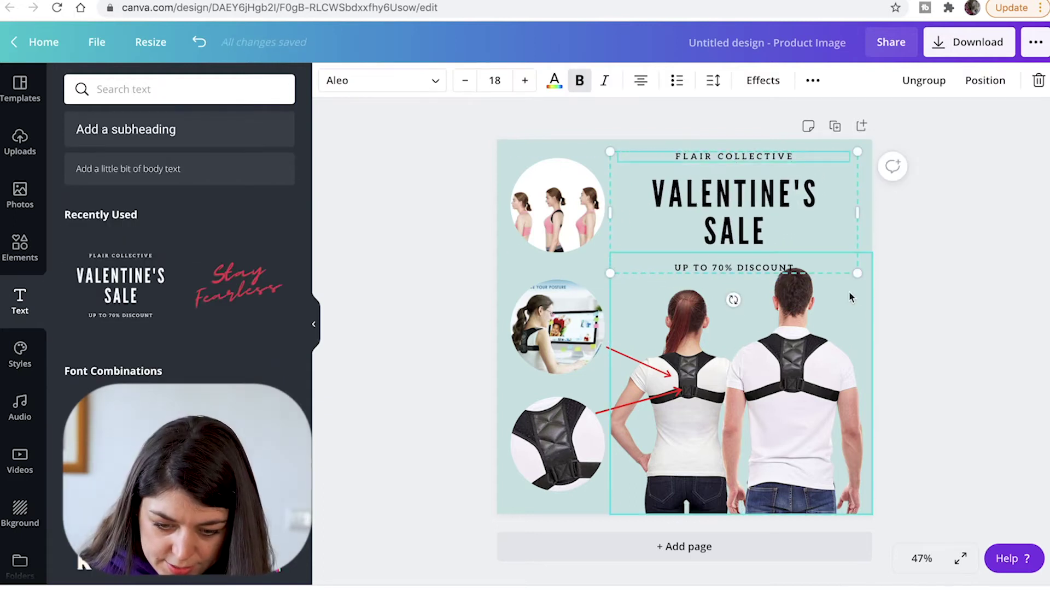
pyautogui.click(554, 80)
pyautogui.click(120, 293)
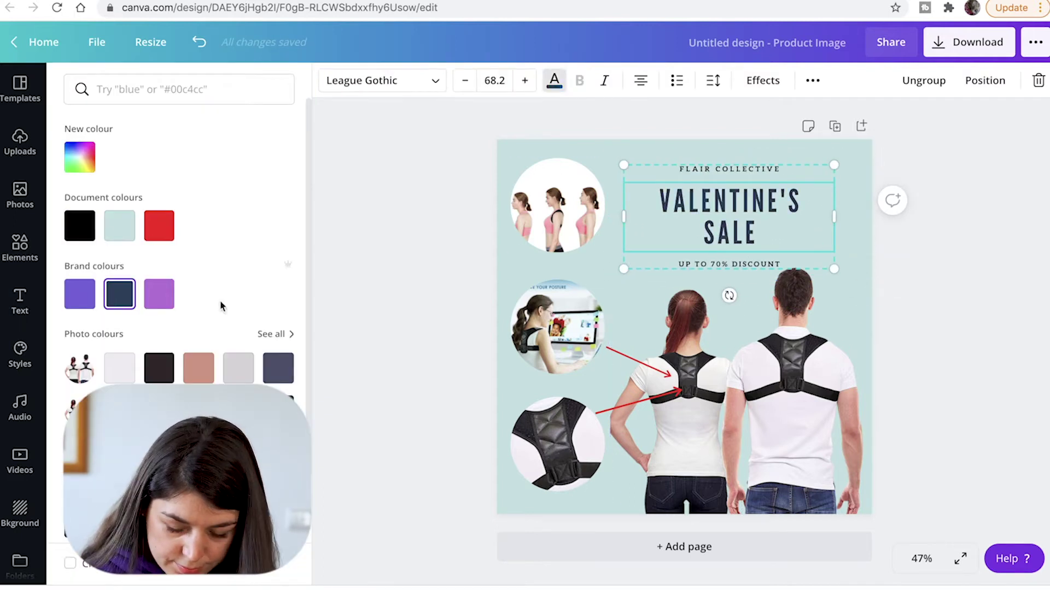
pyautogui.moveTo(737, 220); pyautogui.dragTo(722, 214)
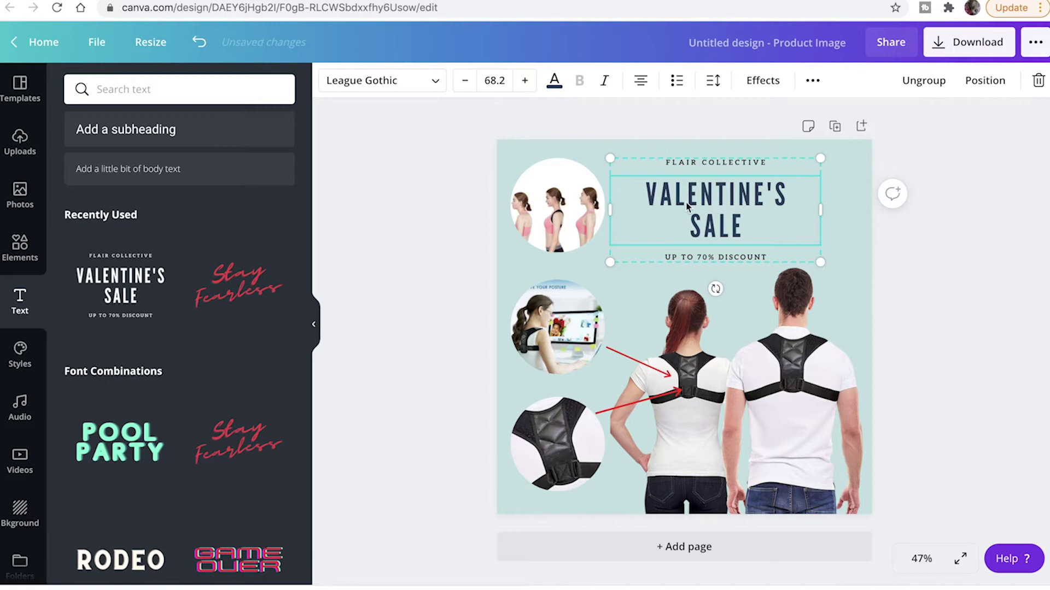
# Change the heading to "Posture Corrector" and the small line above it to "Medical | Adjustable"
pyautogui.write('Posture Corrector')
pyautogui.click(445, 262)
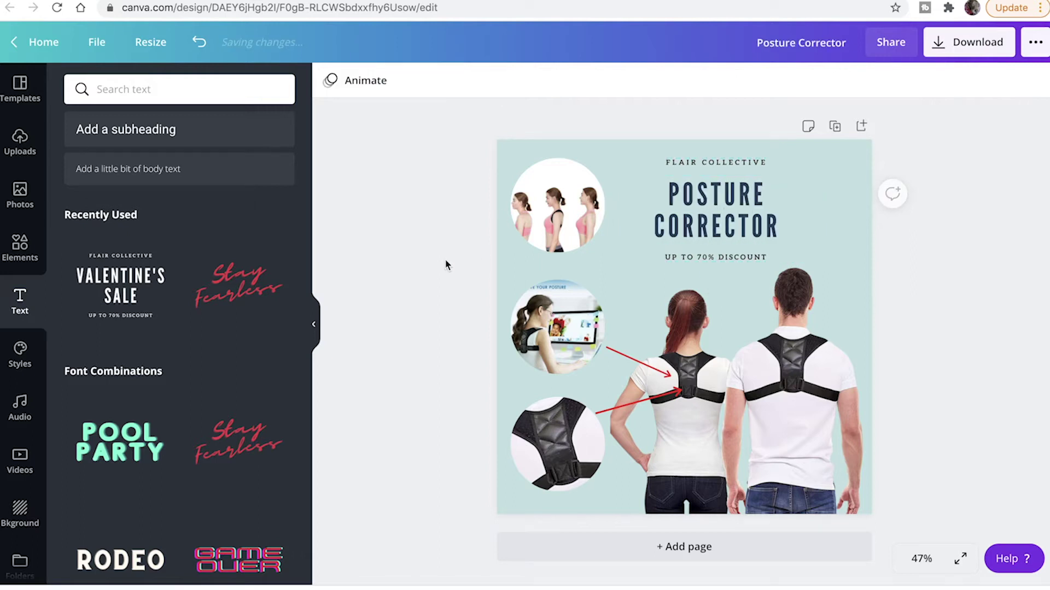
pyautogui.click(714, 159)
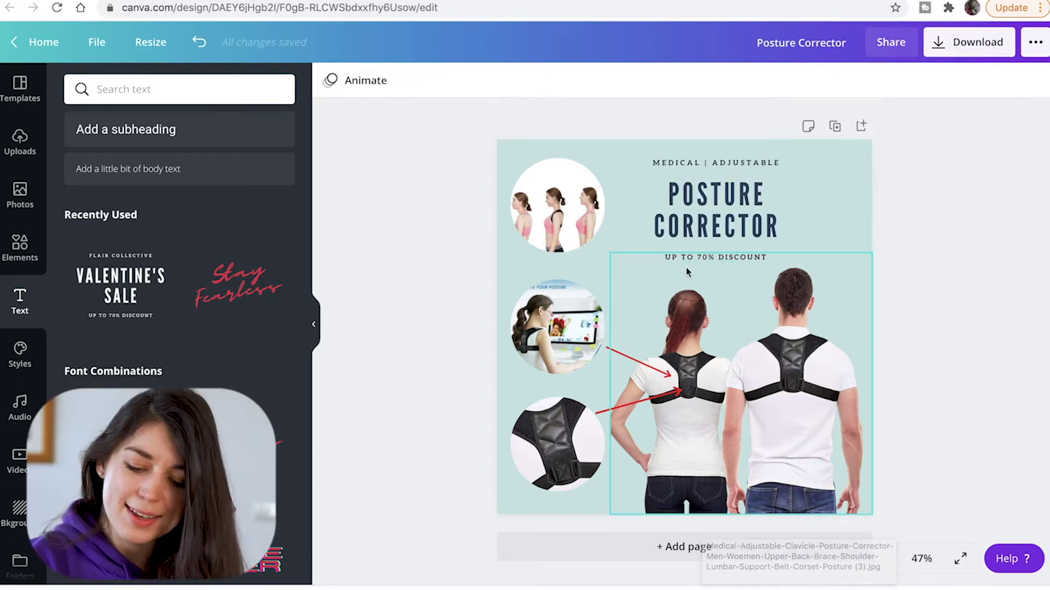
# Change the line below the heading to "Up to 30% discount" and colour it red
pyautogui.click(709, 256)
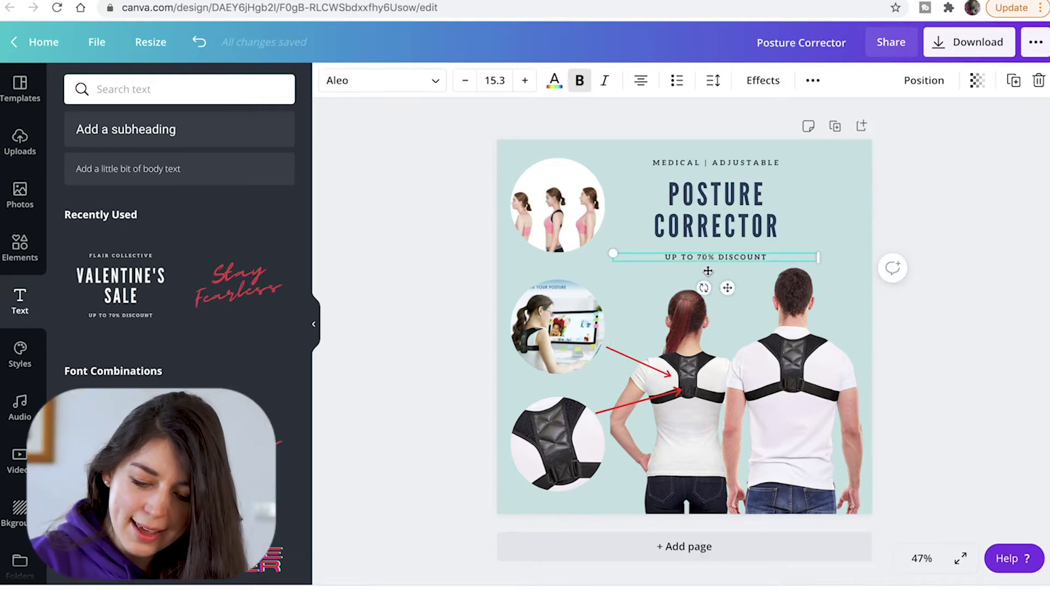
pyautogui.click(556, 83)
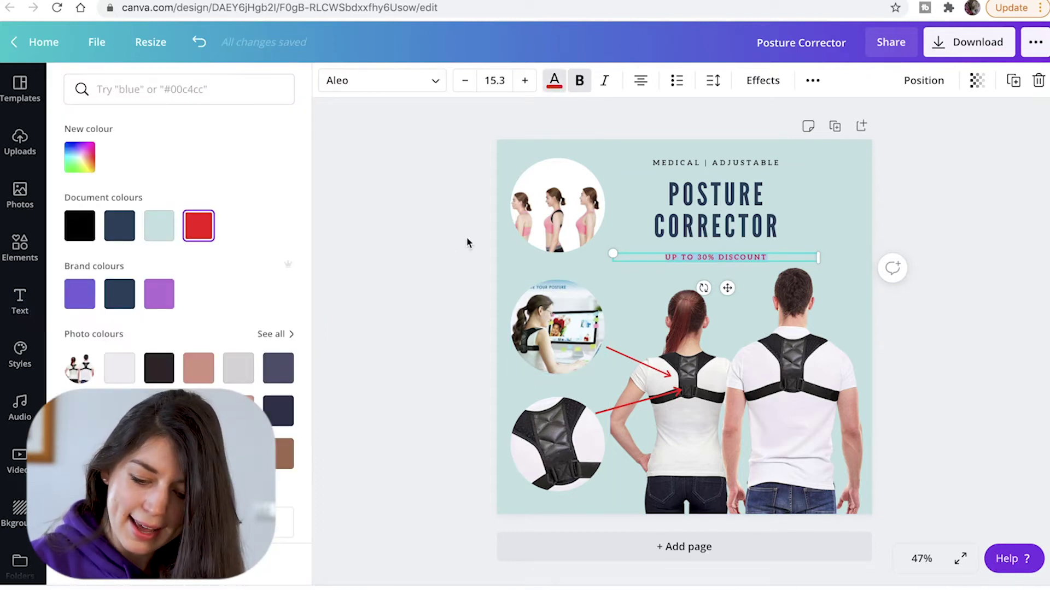
pyautogui.click(439, 390)
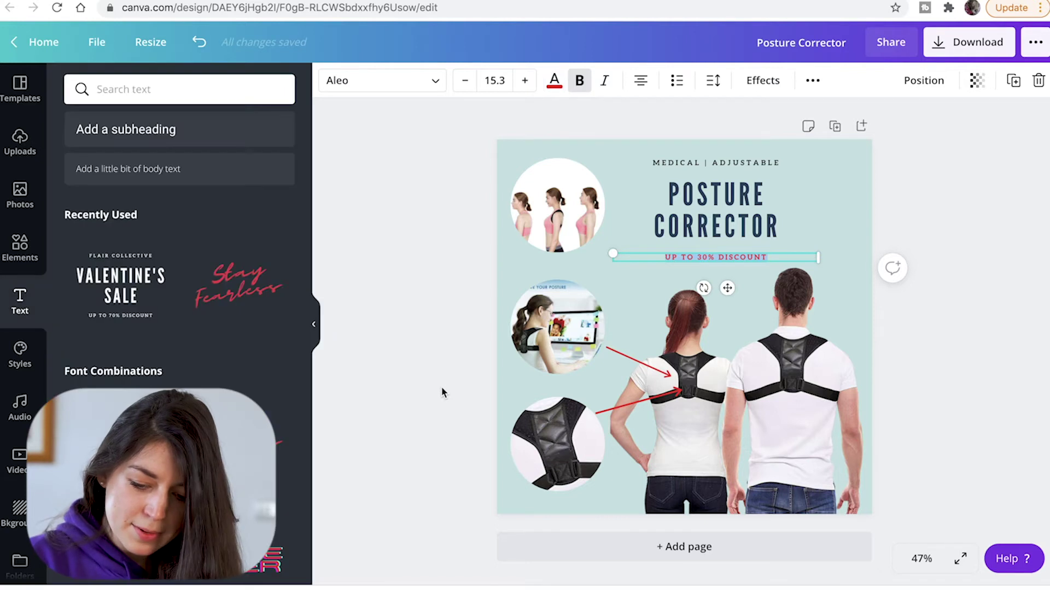
pyautogui.click(554, 275)
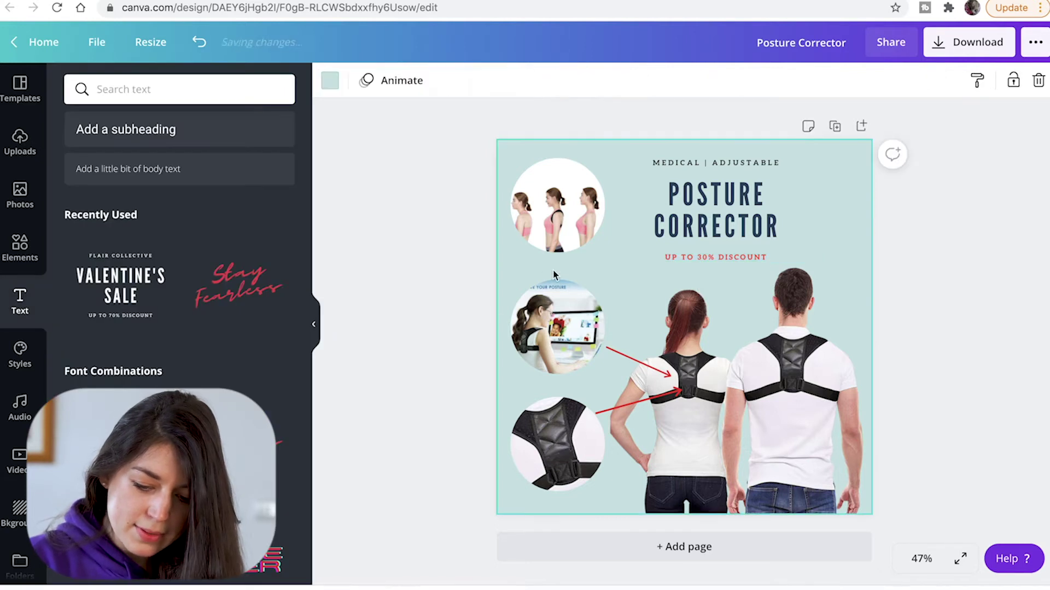
# Copy the discount line below each frame and caption the top one "Align your shoulders, spine & upper back." with ALIGN in red
pyautogui.click(703, 263)
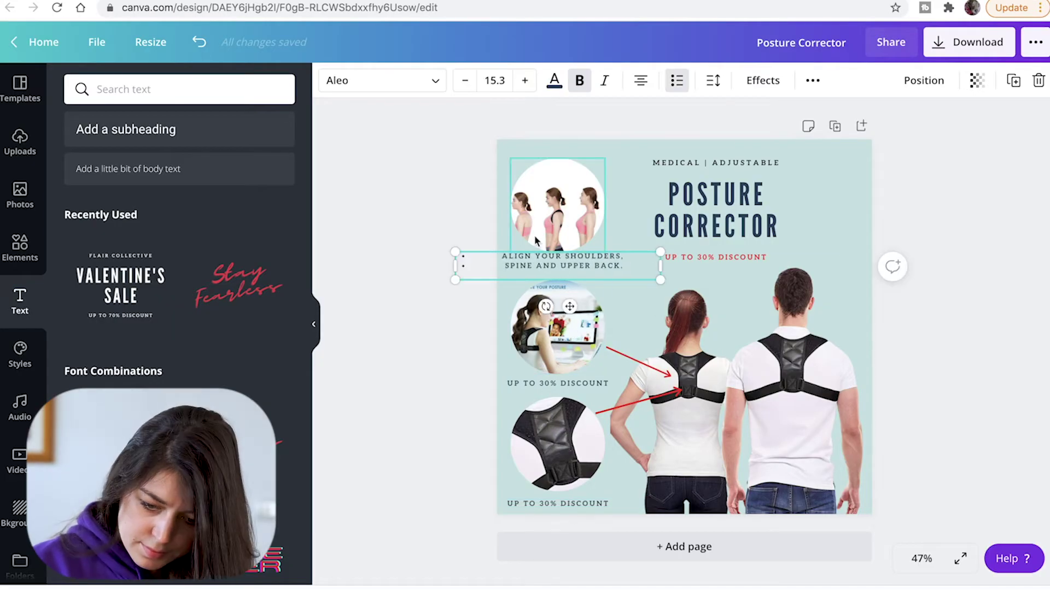
pyautogui.moveTo(575, 265); pyautogui.dragTo(574, 271)
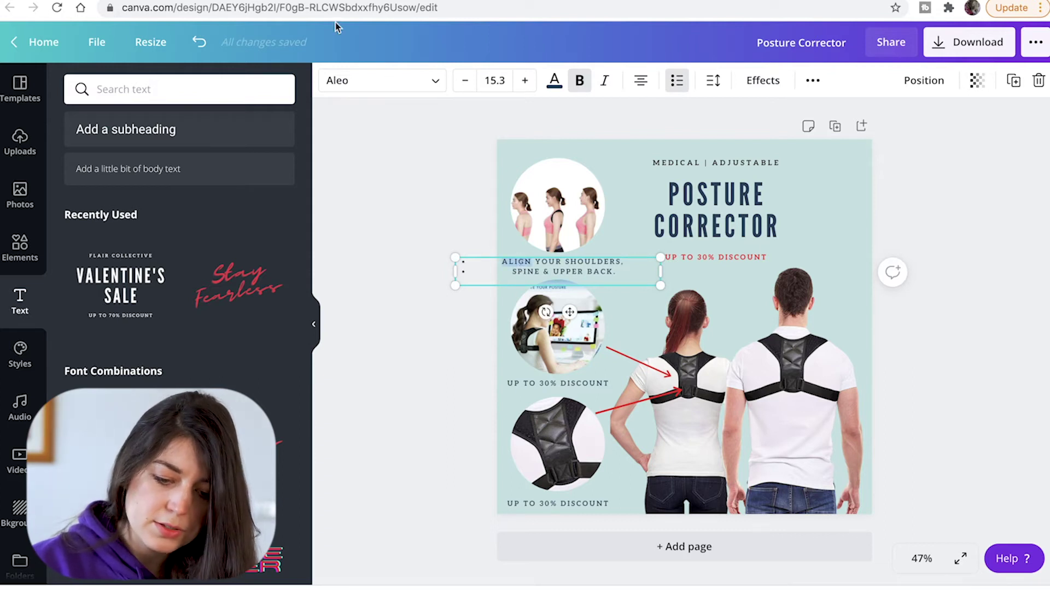
pyautogui.click(553, 81)
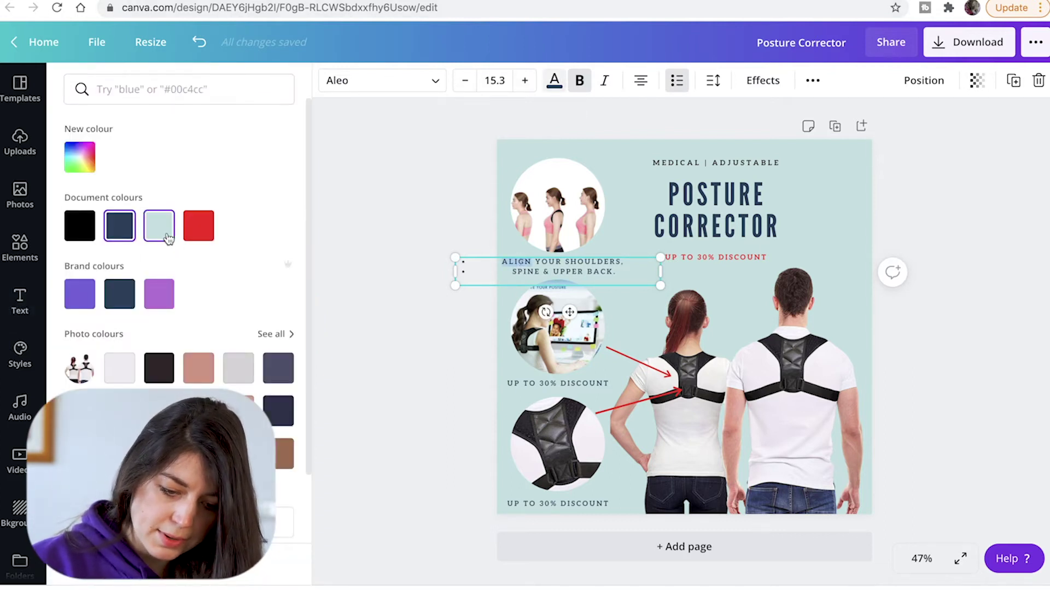
pyautogui.click(443, 400)
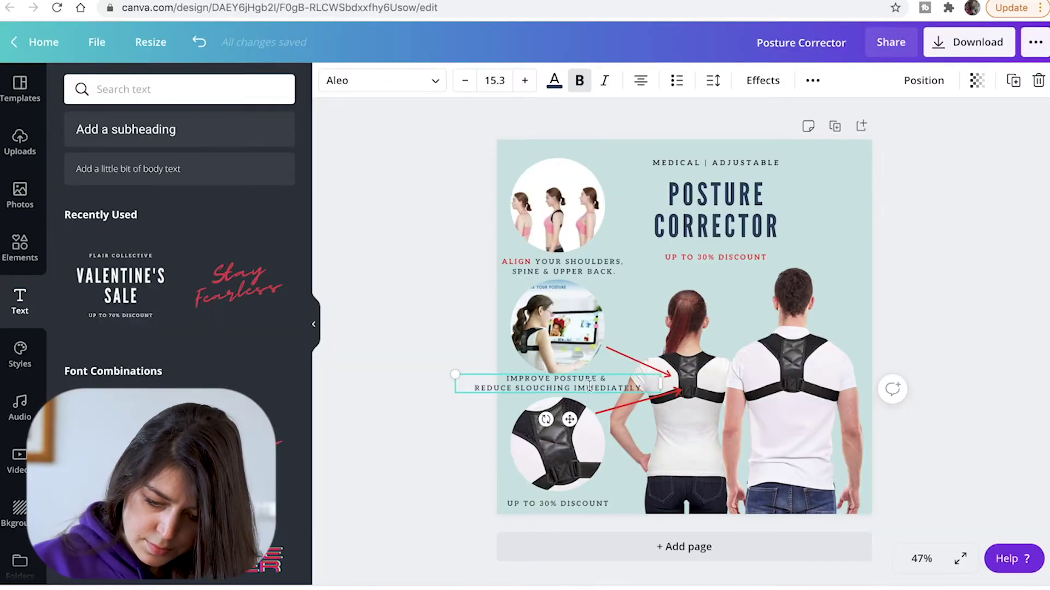
# Caption the middle frame "Improve posture & reduce slouching" and the bottom frame "Lightweight, padded neoprene corrector", with POSTURE and LIGHTWEIGHT in red
pyautogui.click(574, 511)
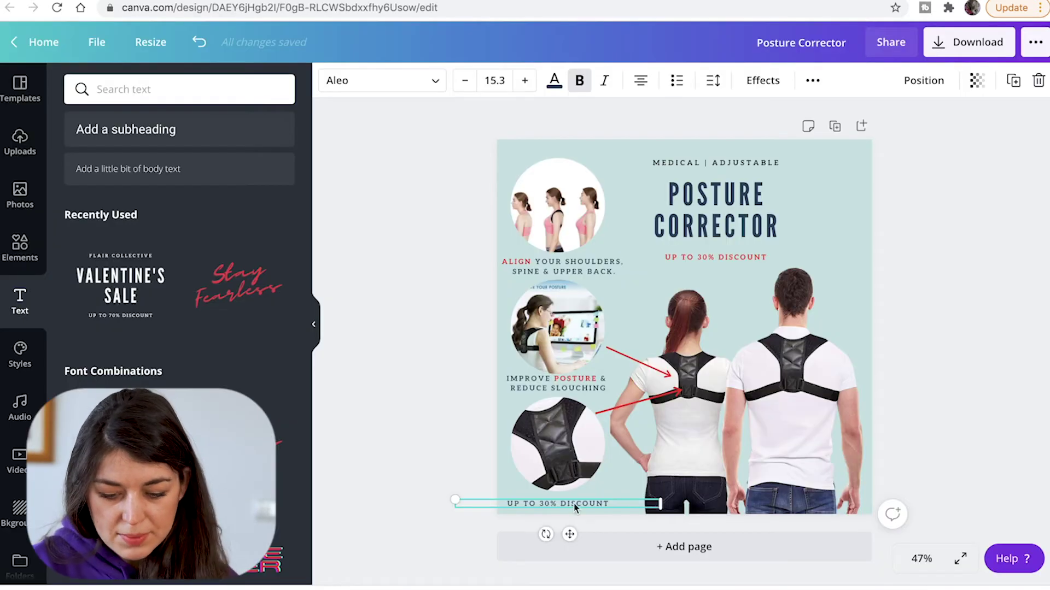
pyautogui.click(554, 80)
pyautogui.click(196, 225)
pyautogui.click(486, 266)
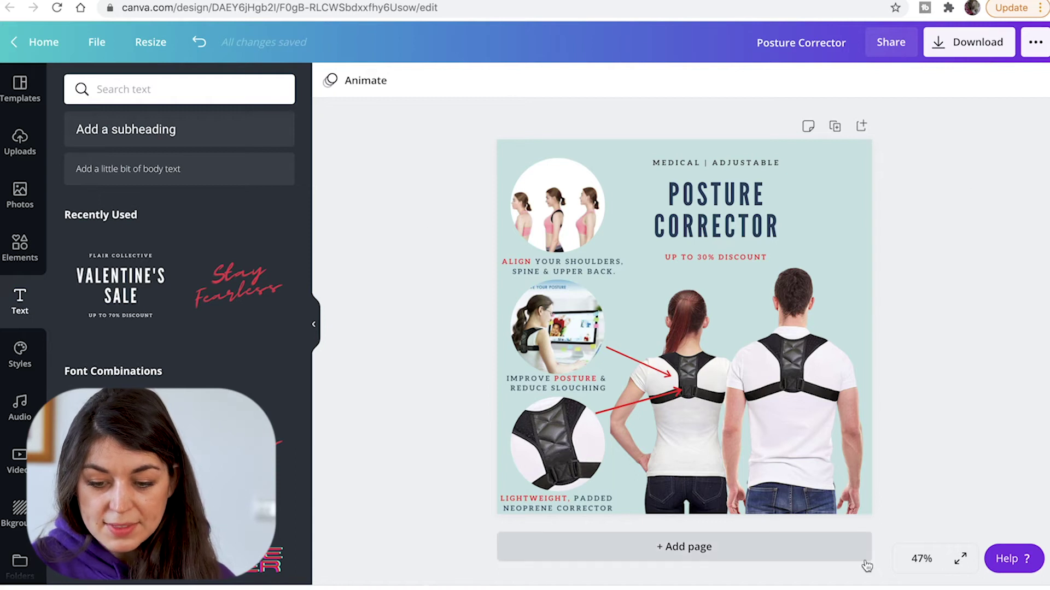
# Download the finished design as a PNG at size 1 and dismiss the saved-design message and battery notification
pyautogui.click(962, 49)
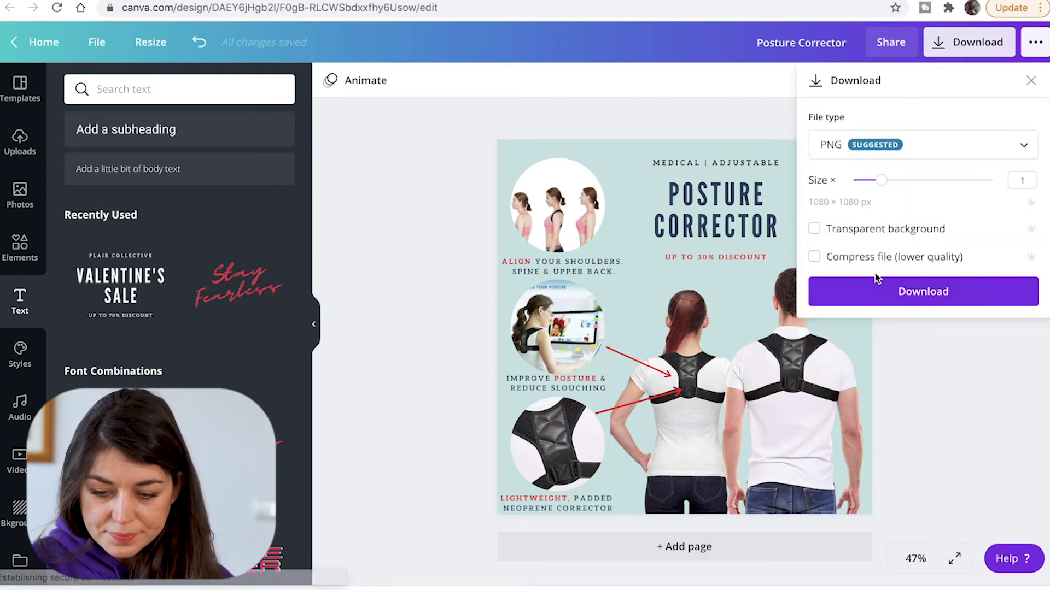
pyautogui.click(879, 292)
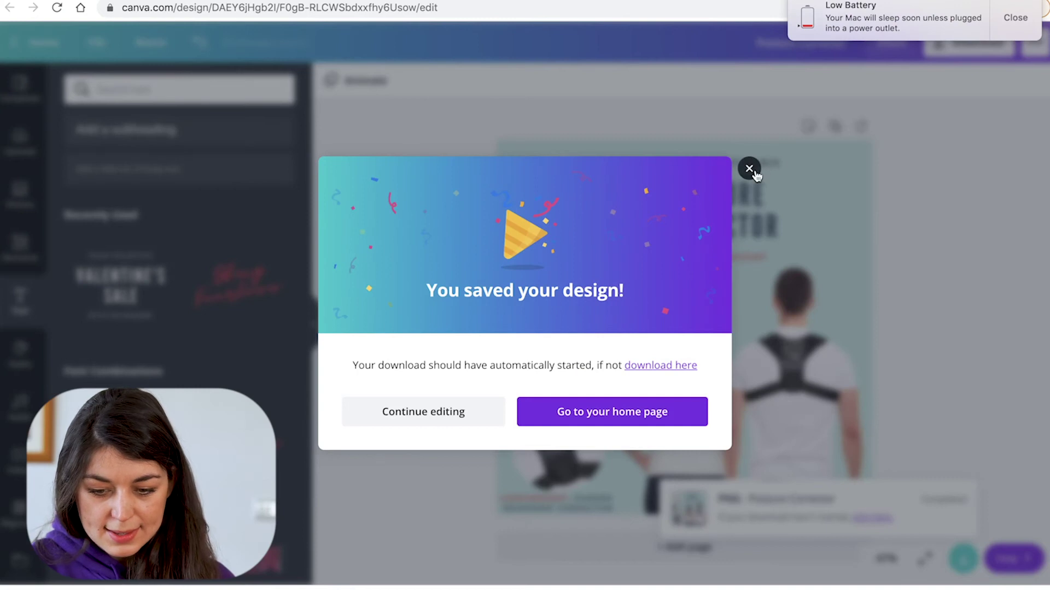
pyautogui.click(748, 169)
pyautogui.click(1015, 20)
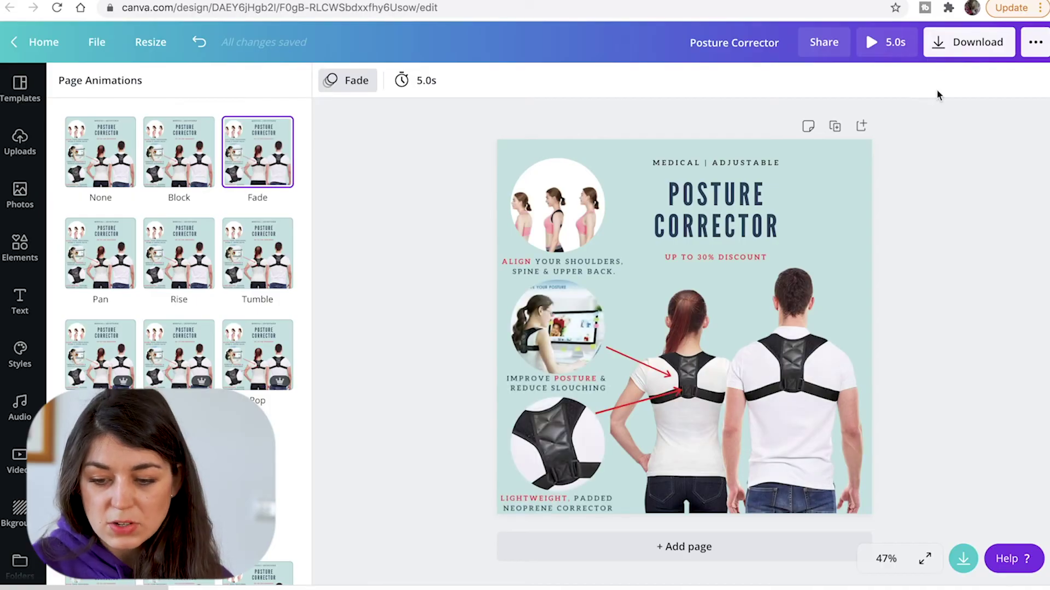
# Apply the Fade page animation to the design and download it as an MP4 video
pyautogui.click(954, 41)
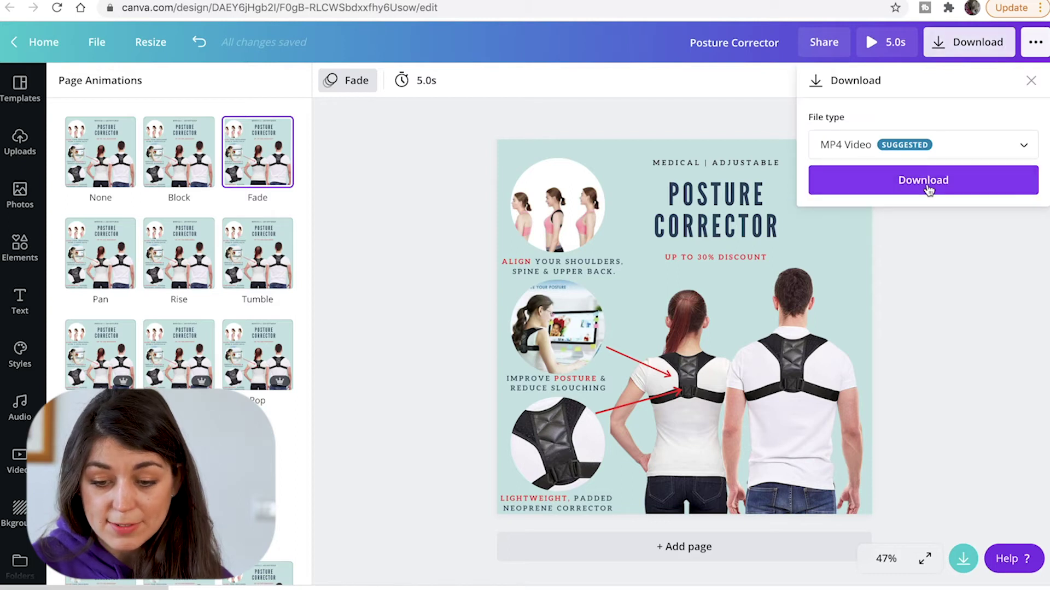
pyautogui.click(929, 186)
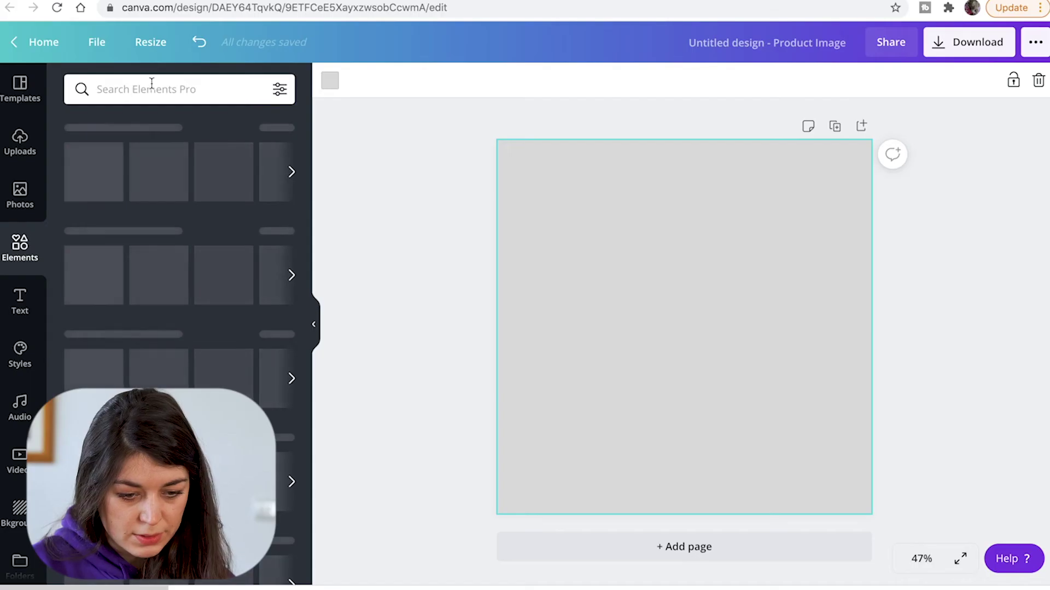
# Search the elements for laptop and tablet graphics and look through the results for a suitable device mockup
pyautogui.click(151, 87)
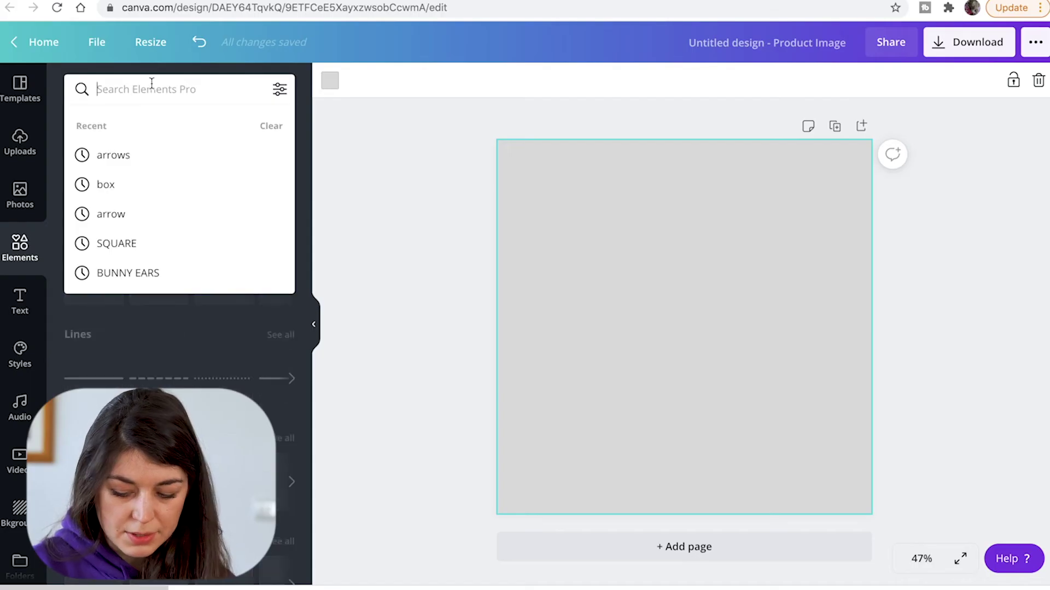
pyautogui.write('laptop')
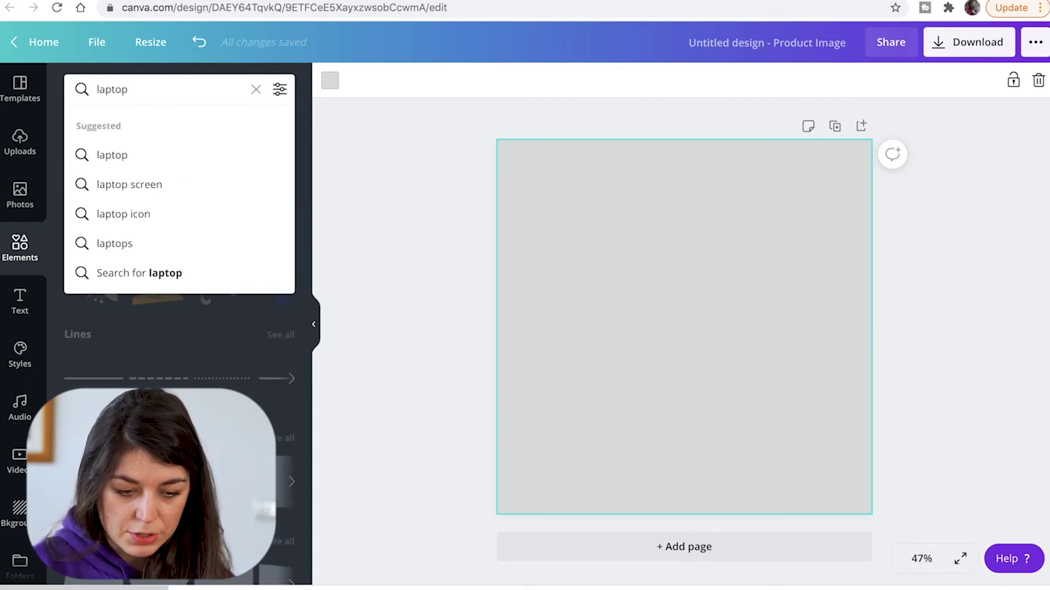
pyautogui.press('Return')
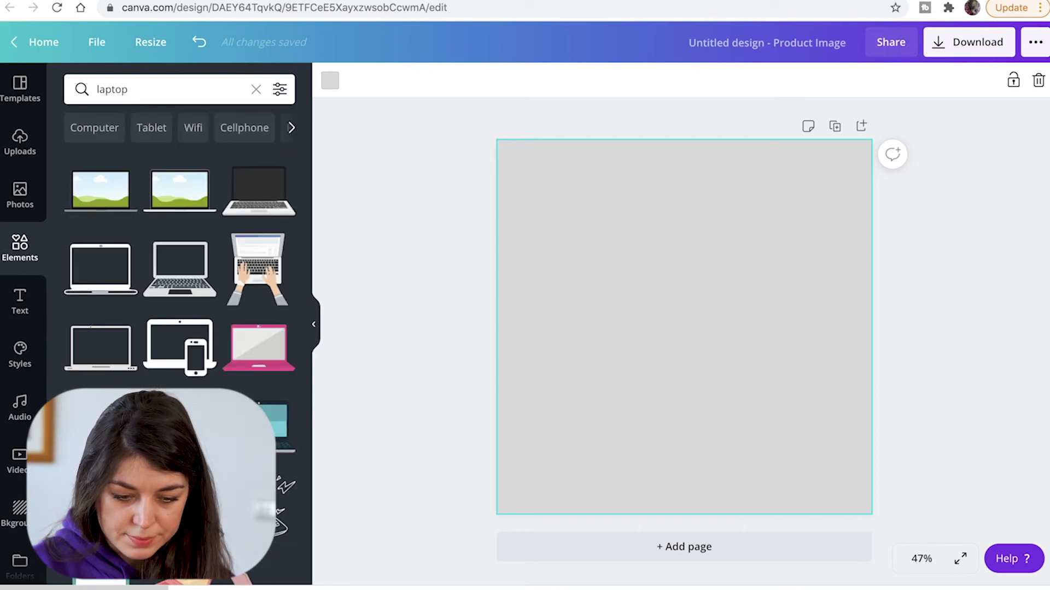
pyautogui.scroll(-10, 178, 375)
pyautogui.tripleClick(151, 89)
pyautogui.write('tableet')
pyautogui.press('Return')
pyautogui.scroll(-12, 141, 359)
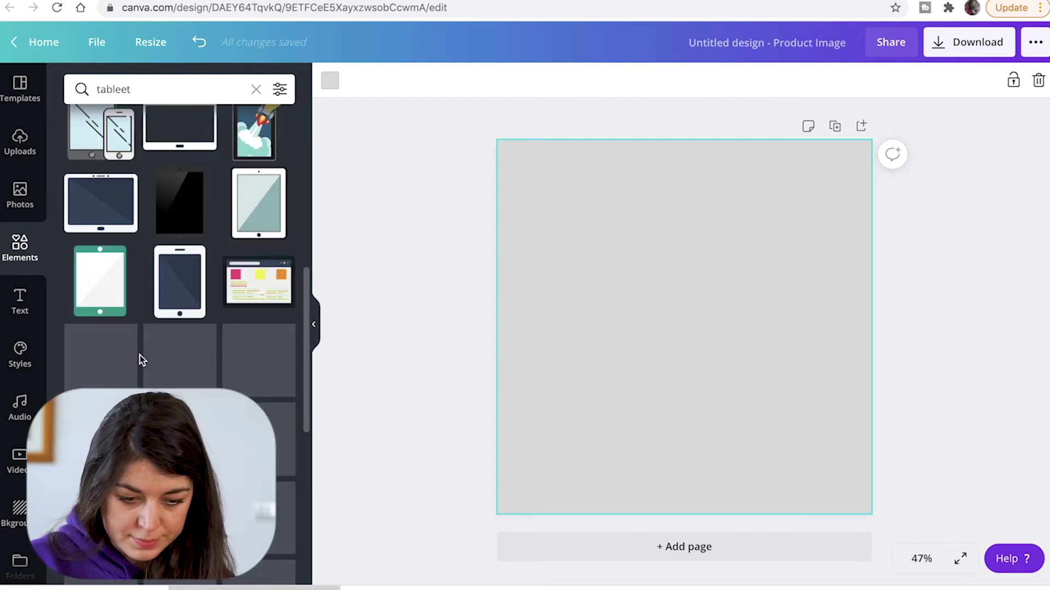
pyautogui.scroll(-6, 140, 355)
# Search the photos for tablet and place the photo of hands holding a blank tablet across the full width of a light blue page
pyautogui.click(19, 195)
pyautogui.scroll(-5, 203, 383)
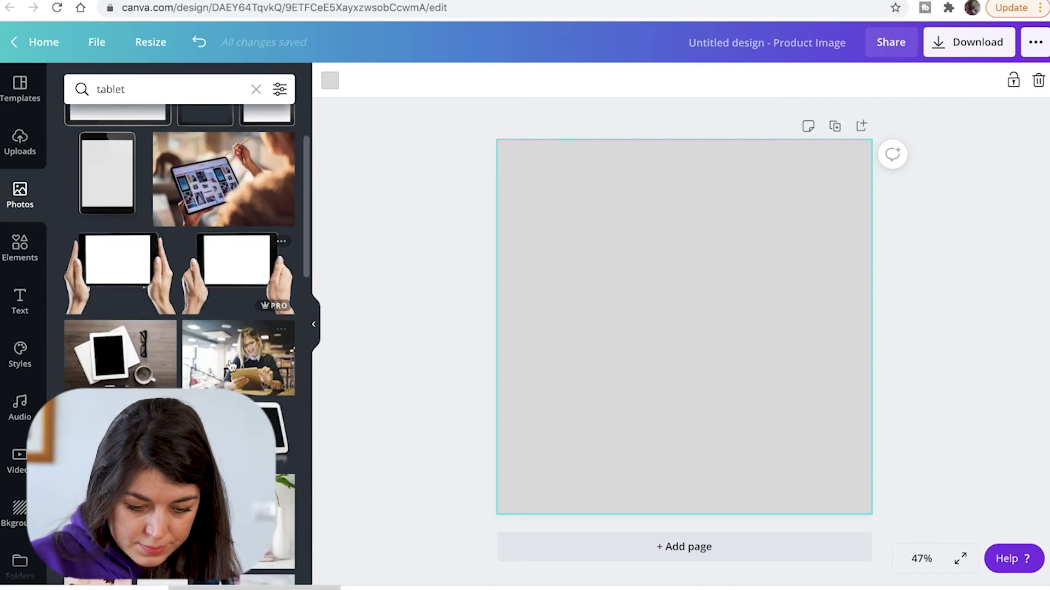
pyautogui.click(205, 387)
pyautogui.scroll(-10, 229, 388)
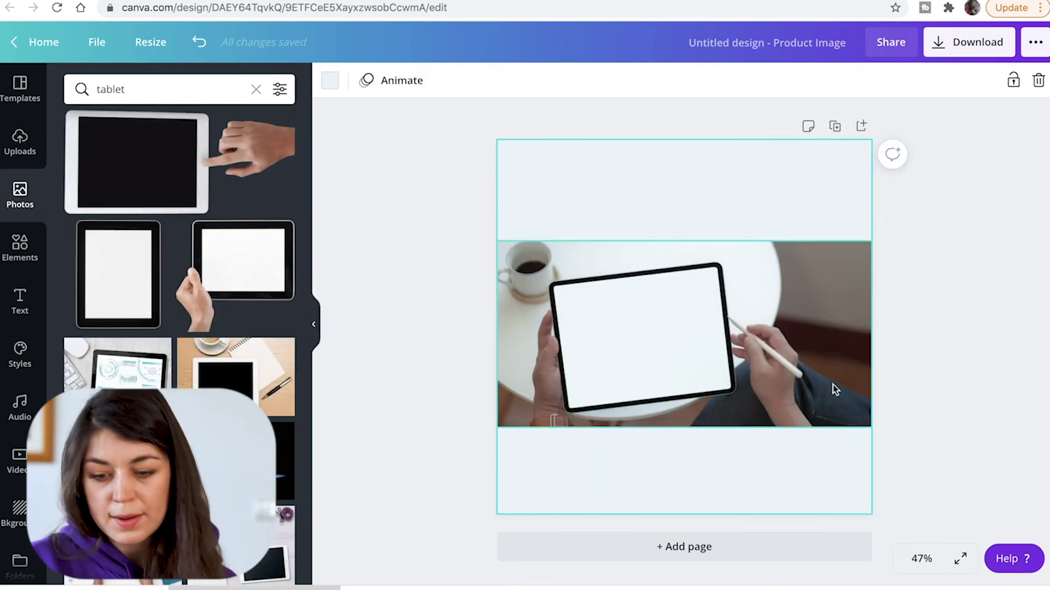
pyautogui.click(975, 341)
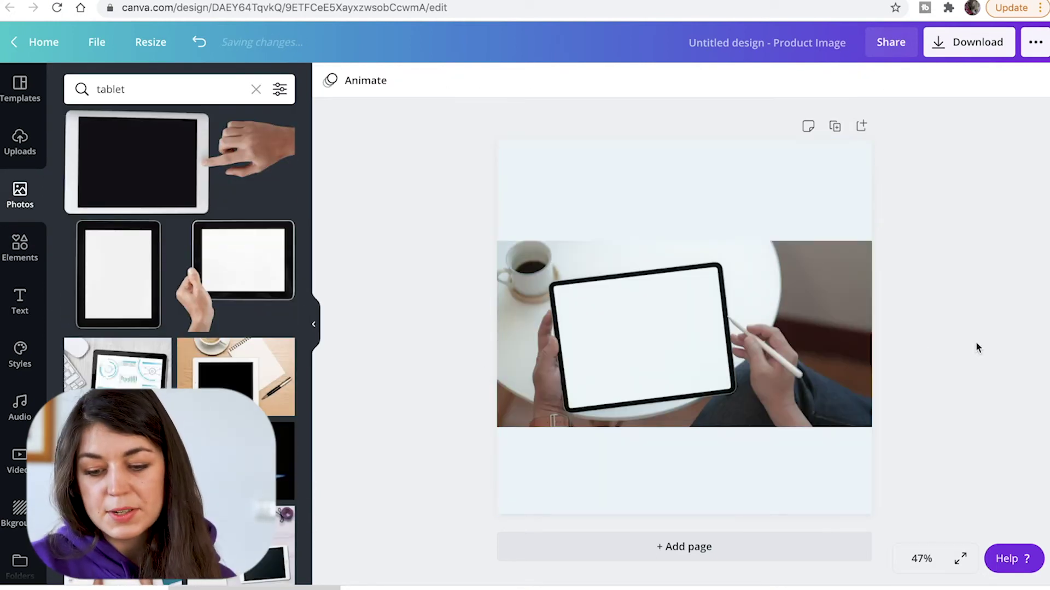
pyautogui.moveTo(869, 377); pyautogui.dragTo(800, 365)
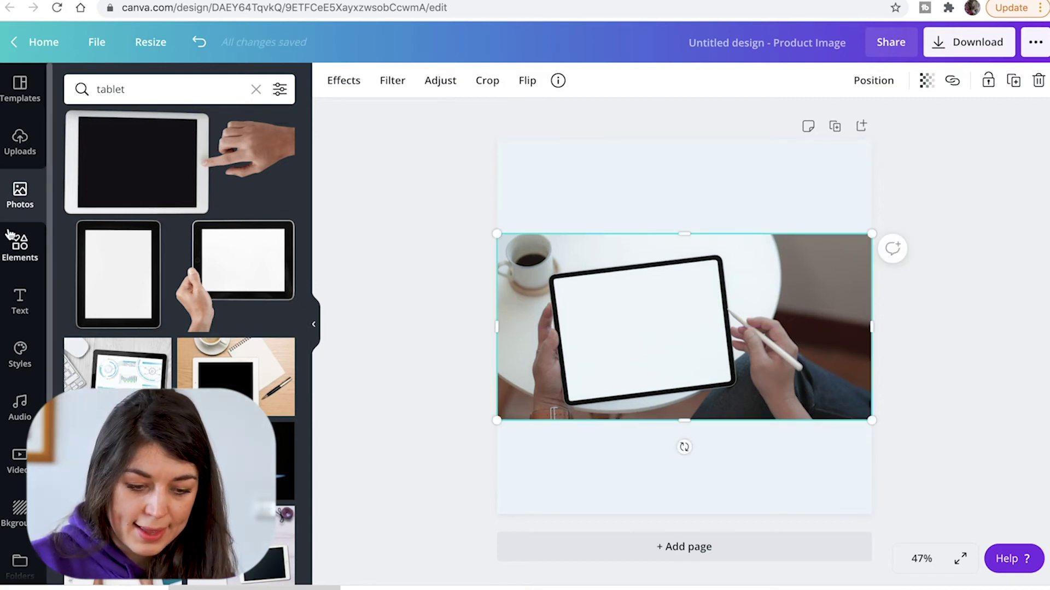
# Place the uploaded before-and-after posture image on the tablet screen, resized and tilted to match it
pyautogui.click(21, 127)
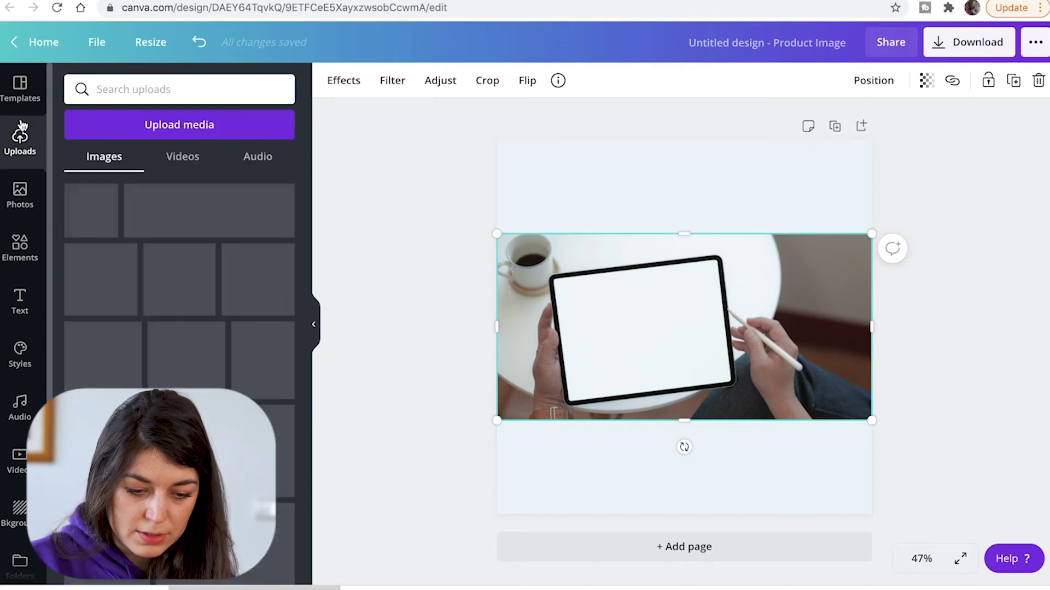
pyautogui.moveTo(91, 210); pyautogui.dragTo(666, 309)
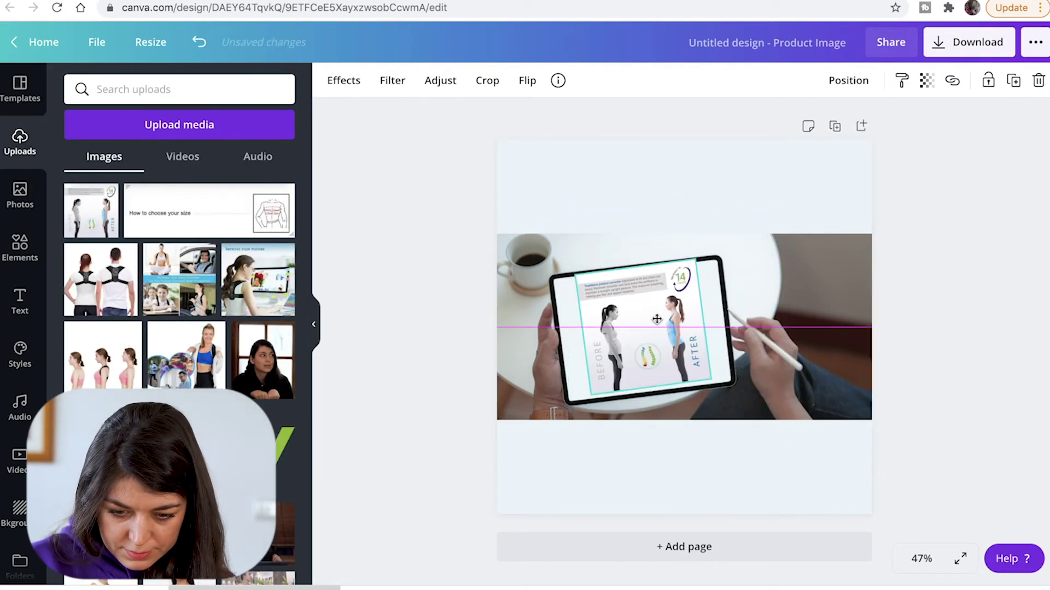
# Remove the before-and-after image's background and add a cropped copy of its spine graphic between the two women
pyautogui.click(338, 83)
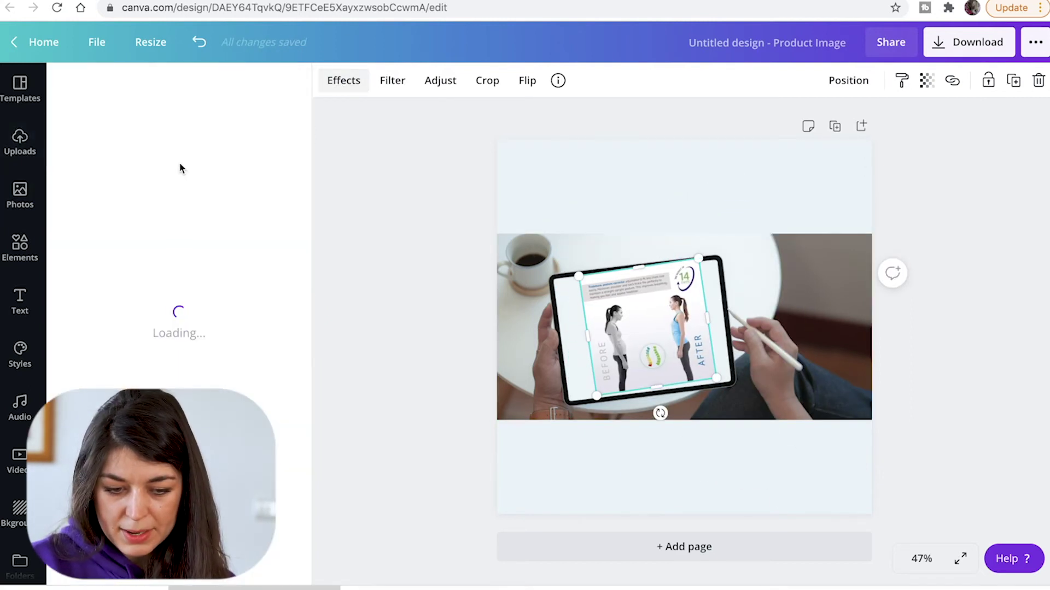
pyautogui.click(148, 145)
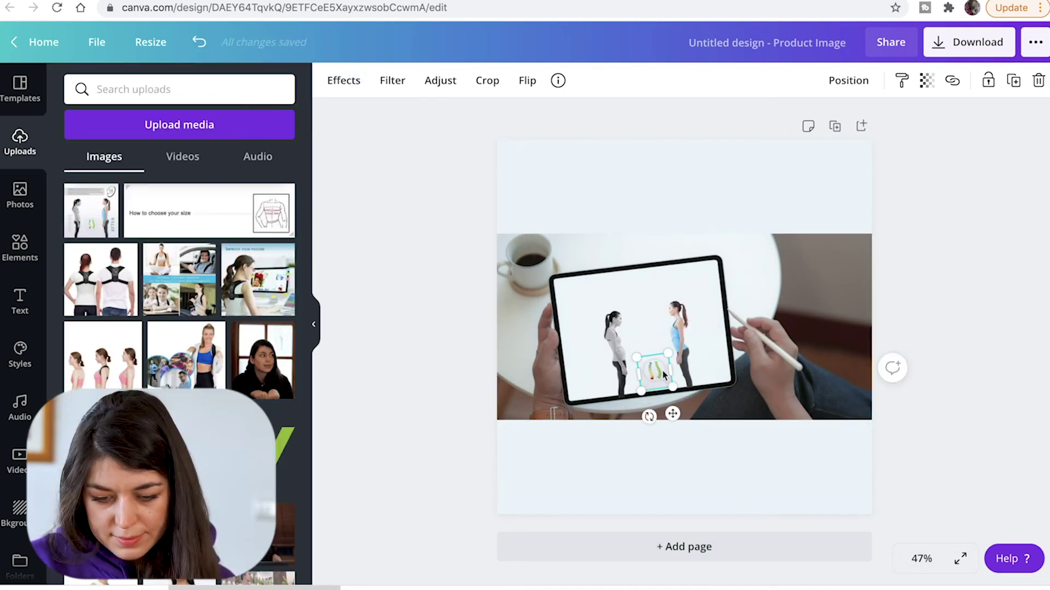
pyautogui.click(626, 487)
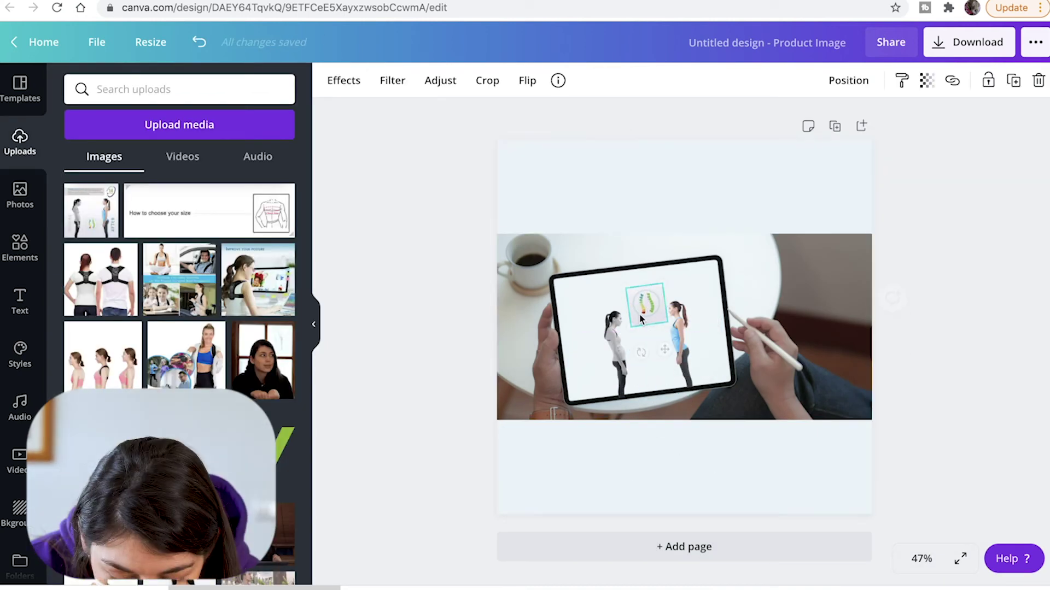
# Add the Valentine's Sale text combination, shrink and tilt it onto the tablet screen, and change its heading to "Posture Corrector"
pyautogui.click(20, 301)
pyautogui.click(121, 353)
pyautogui.moveTo(684, 416); pyautogui.dragTo(696, 414)
pyautogui.moveTo(817, 376); pyautogui.dragTo(684, 327)
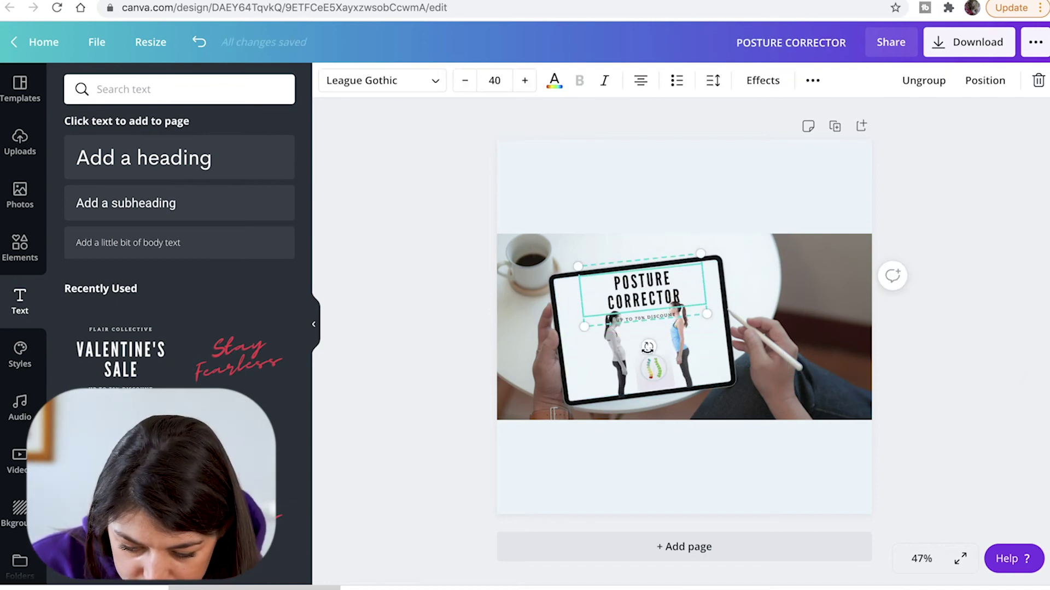
# Delete the small FLAIR COLLECTIVE line above the tablet heading and select the discount line below it
pyautogui.rightClick(621, 320)
pyautogui.click(643, 316)
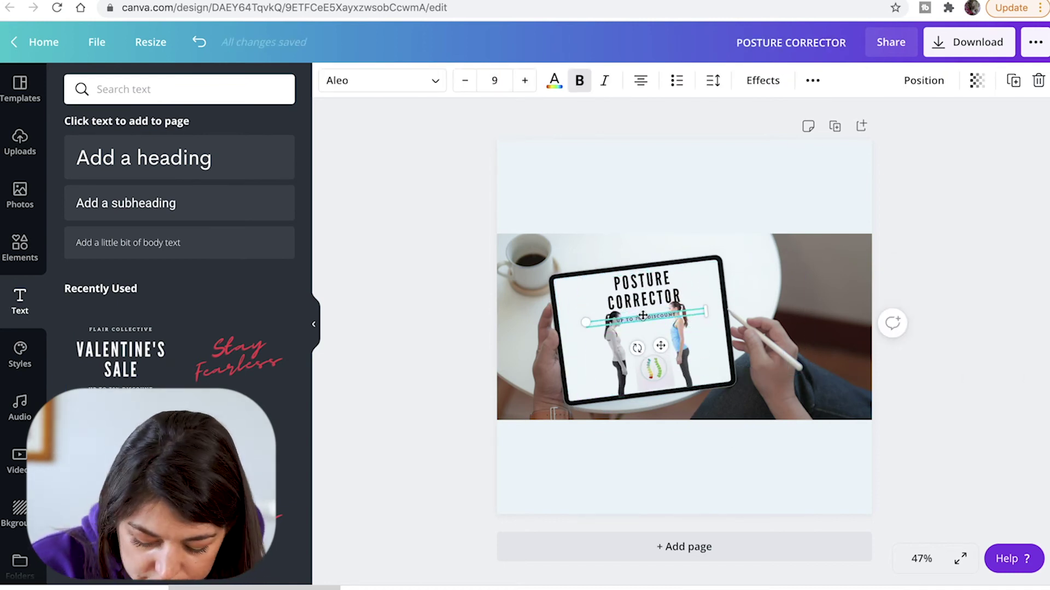